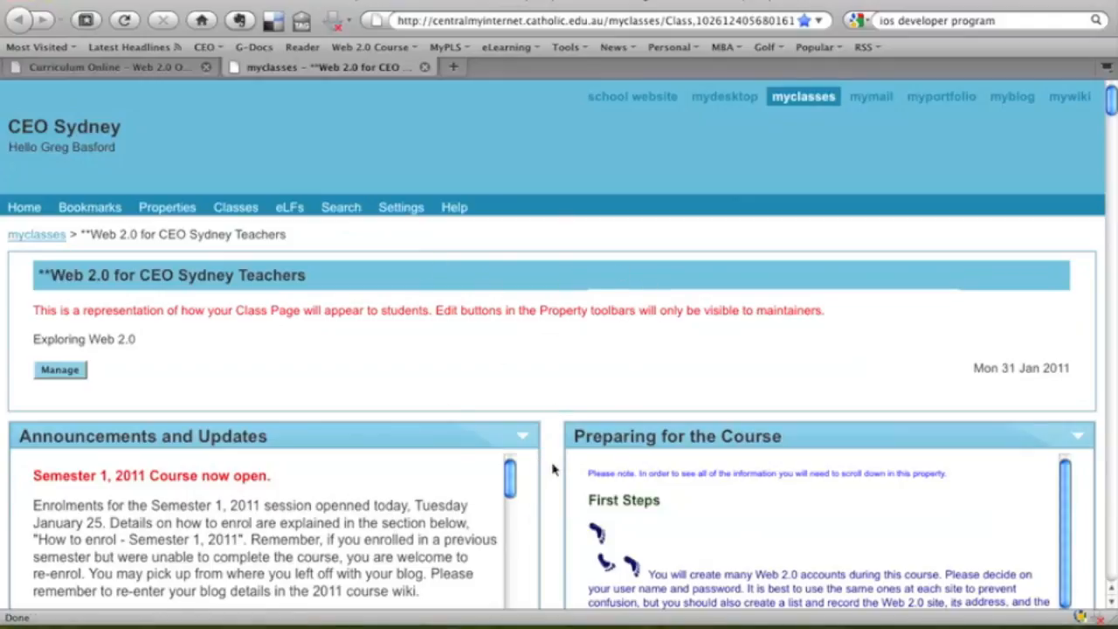
Scroll to the 'Web 2.0 CEO Course Wiki, 2011' panel and open the 2011 Semester 1 course wiki.
scroll(552, 470, "down", 10)
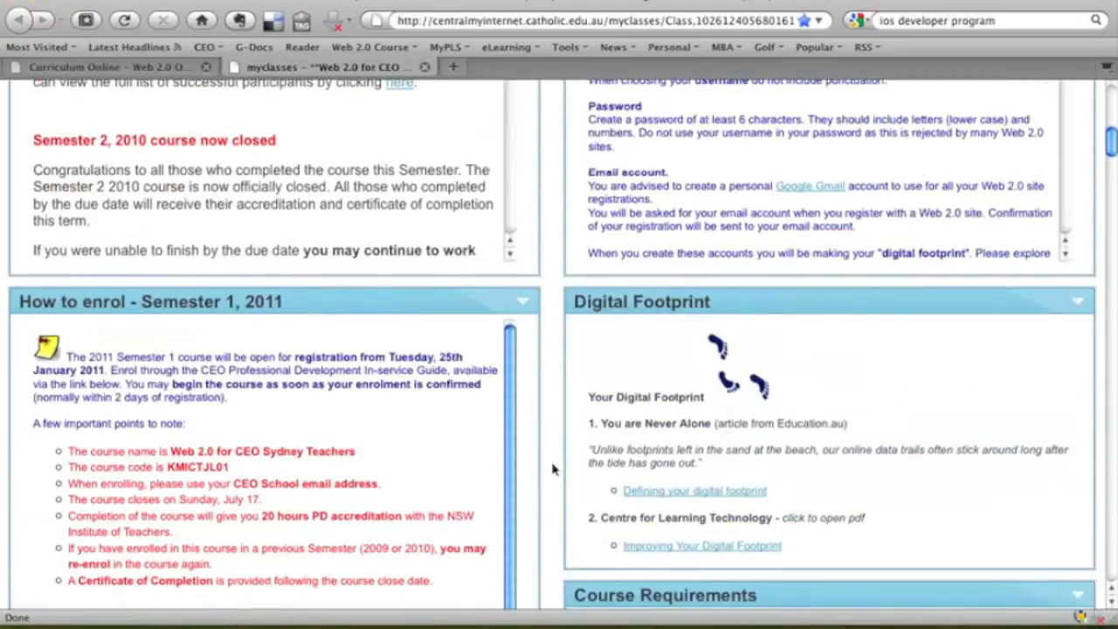
scroll(552, 470, "down", 10)
scroll(552, 470, "down", 5)
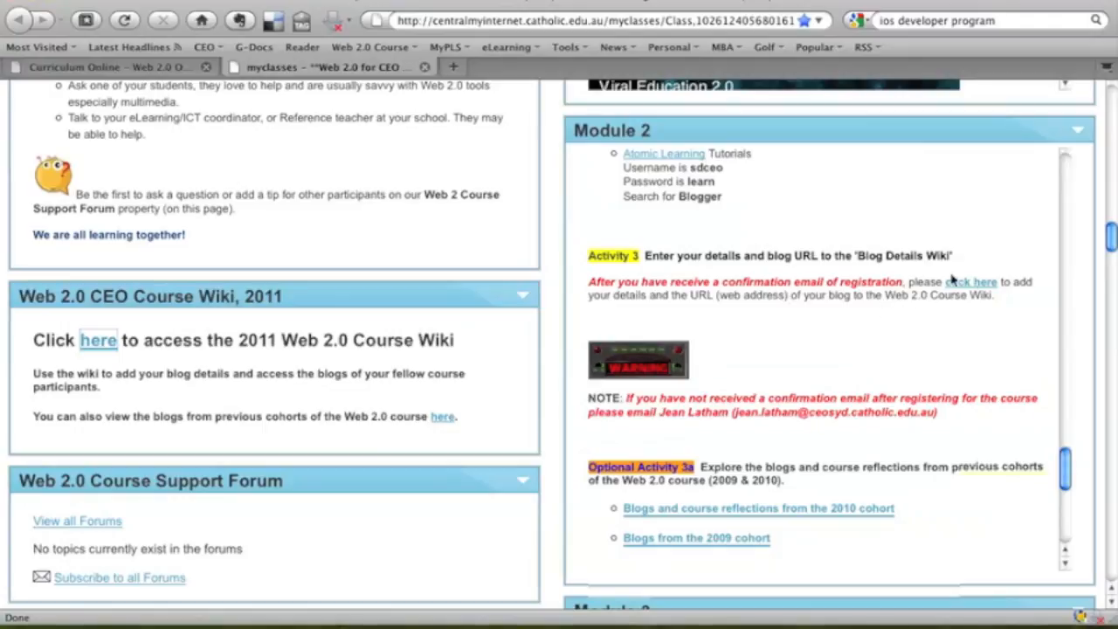
left_click(98, 342)
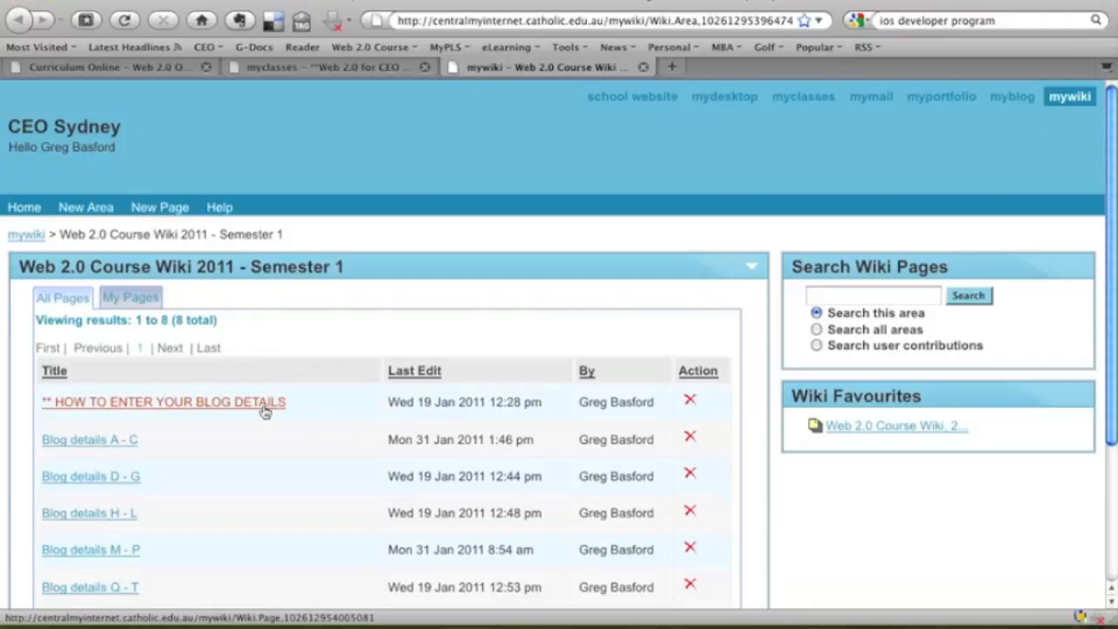
Read the 'HOW TO ENTER YOUR BLOG DETAILS' instructions, then go back to the Semester 1 page list.
scroll(269, 407, "down", 5)
scroll(269, 406, "up", 2)
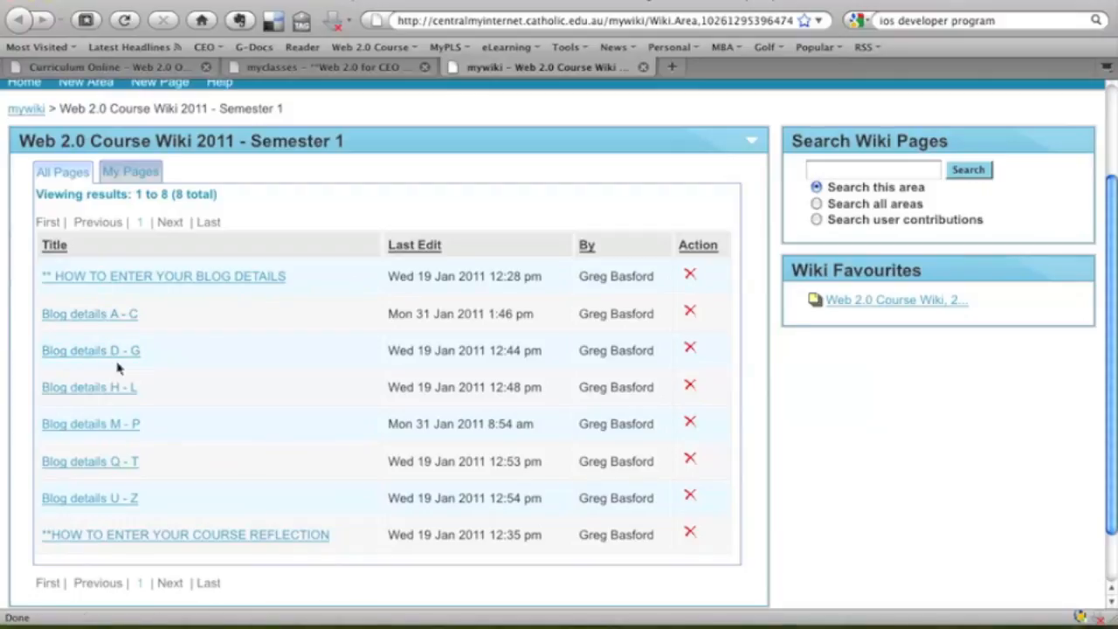
left_click(187, 278)
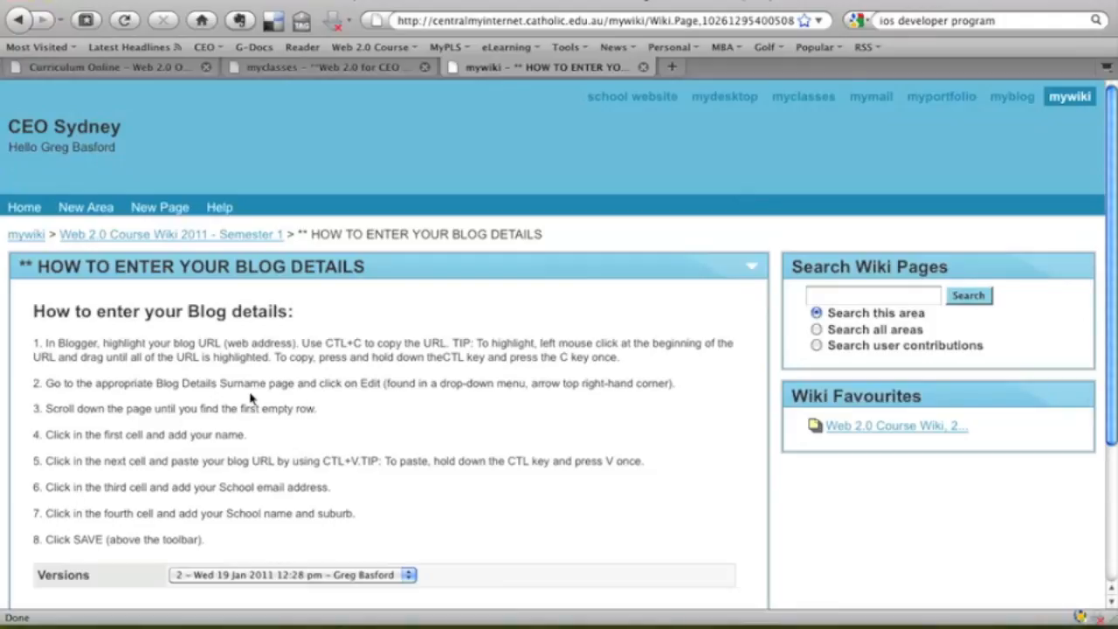
left_click(174, 238)
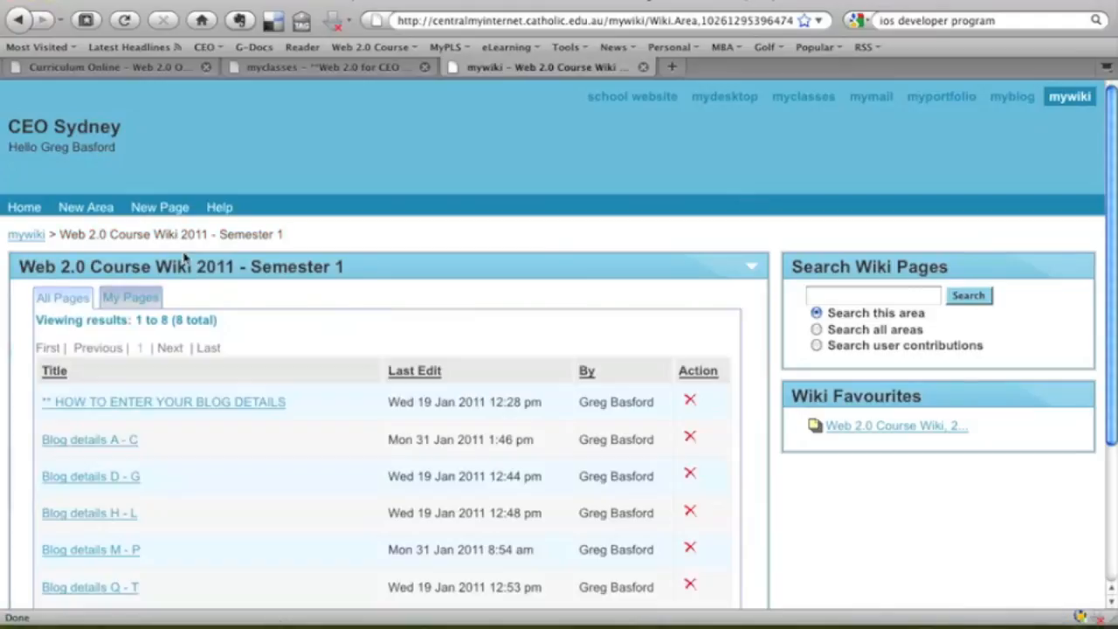
scroll(222, 456, "down", 3)
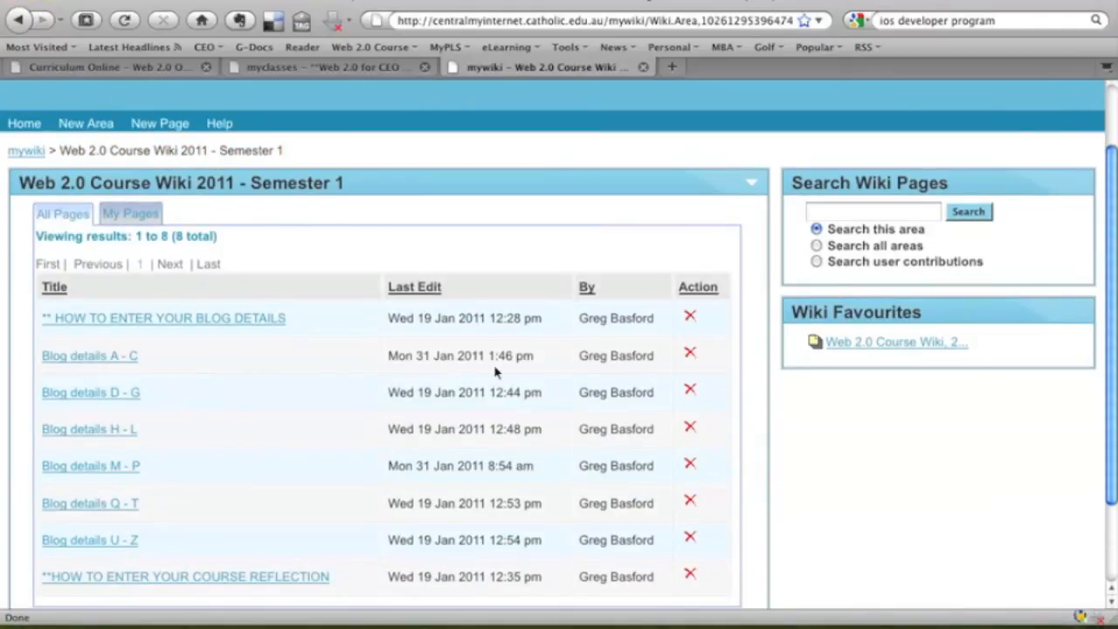
Open the 'Blog details A - C' page and choose Edit from its actions dropdown.
left_click(90, 360)
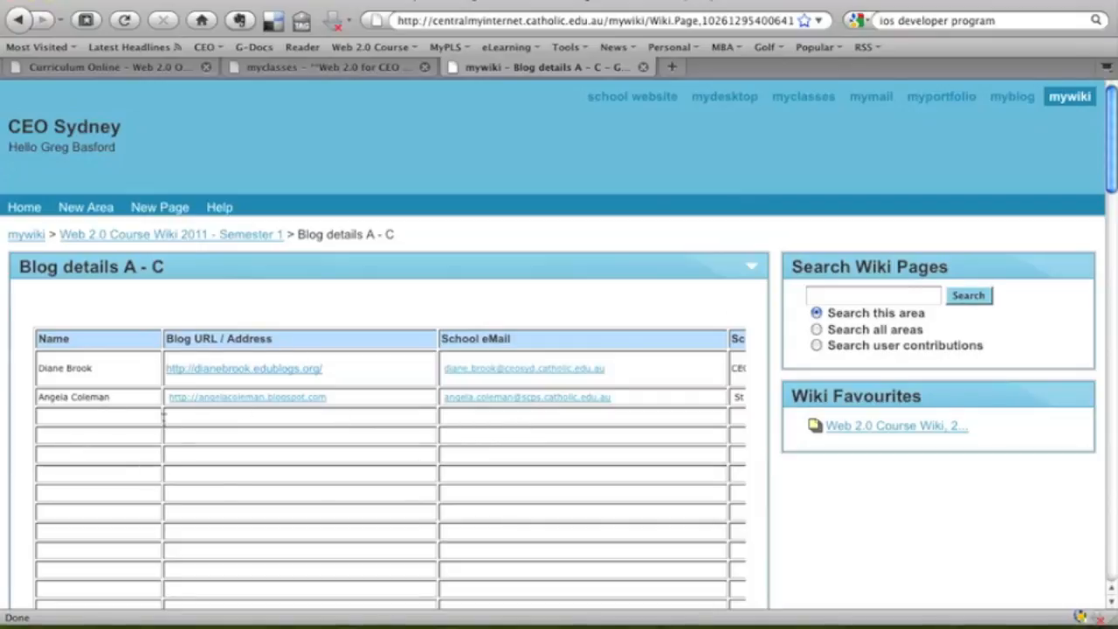
left_click(751, 267)
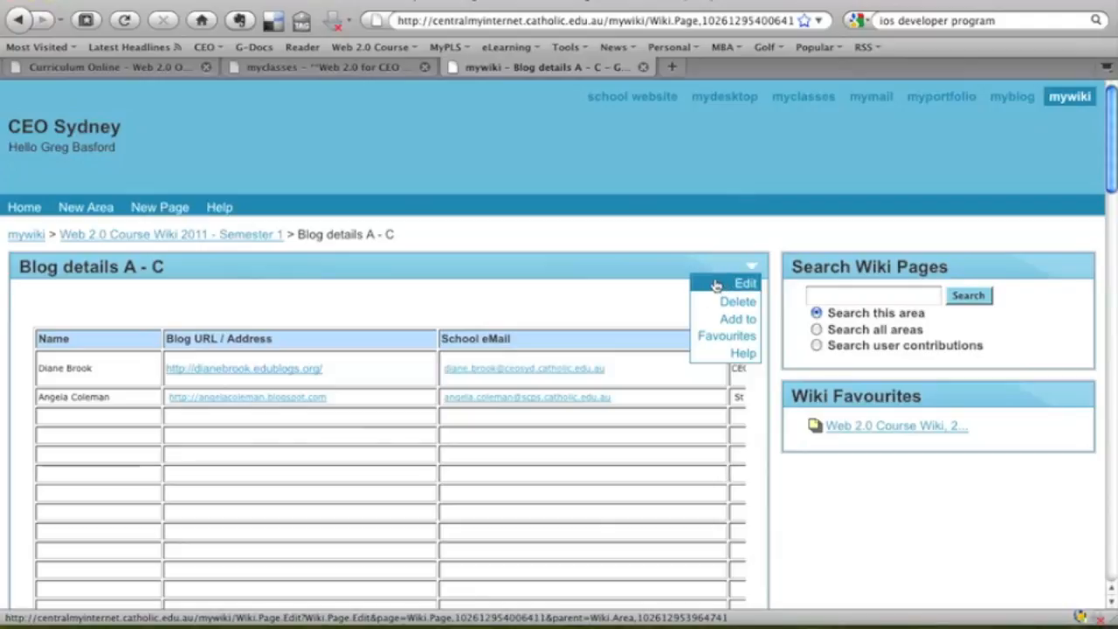
left_click(715, 285)
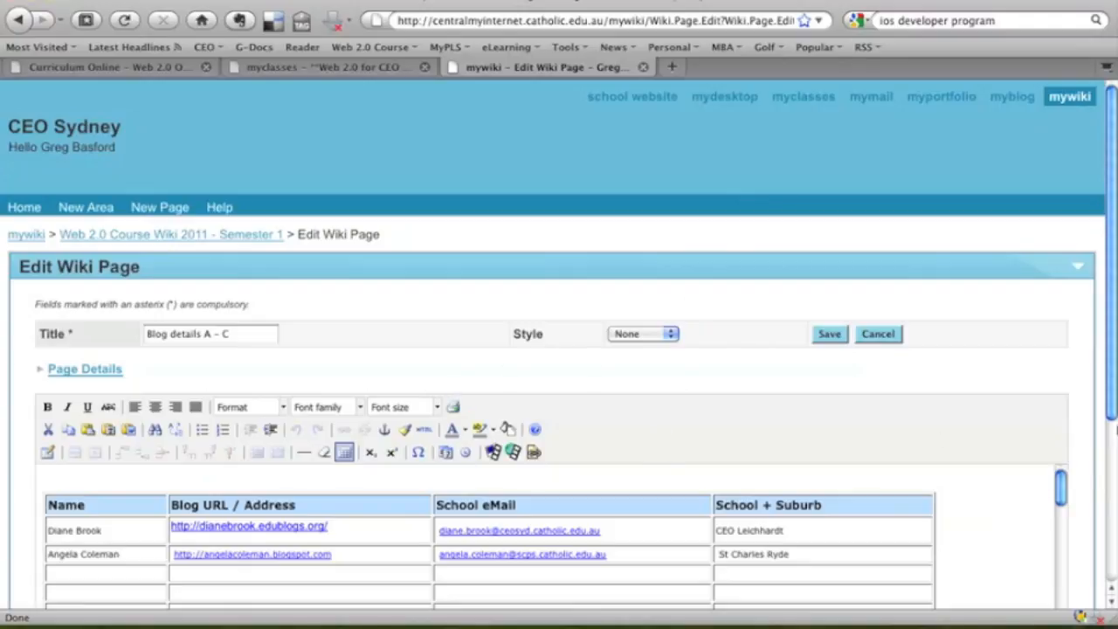
Fill the third table row with the name, web2blog.blogspot.com URL, ceosyd.catholic.edu.au school email, and 'CEO Leichhardt'.
scroll(1096, 436, "down", 4)
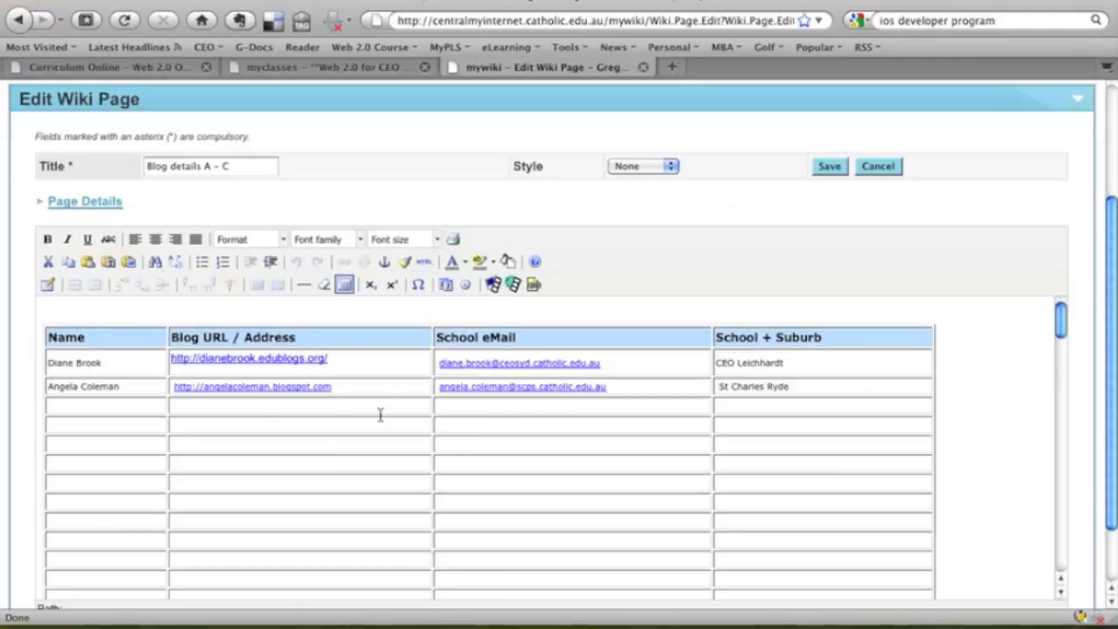
left_click(99, 409)
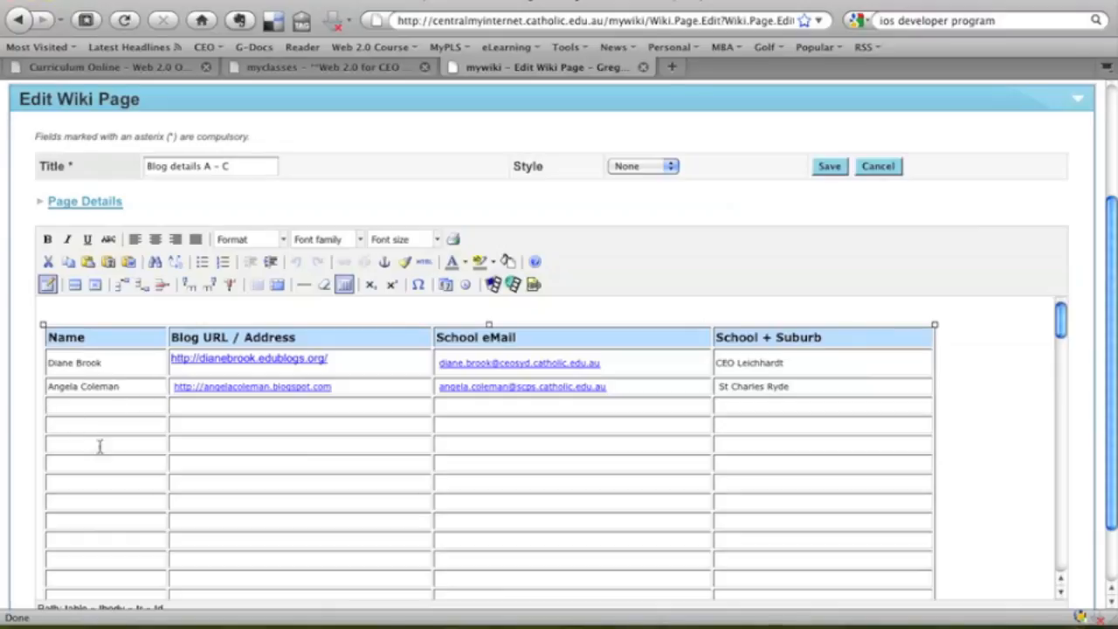
left_click(91, 402)
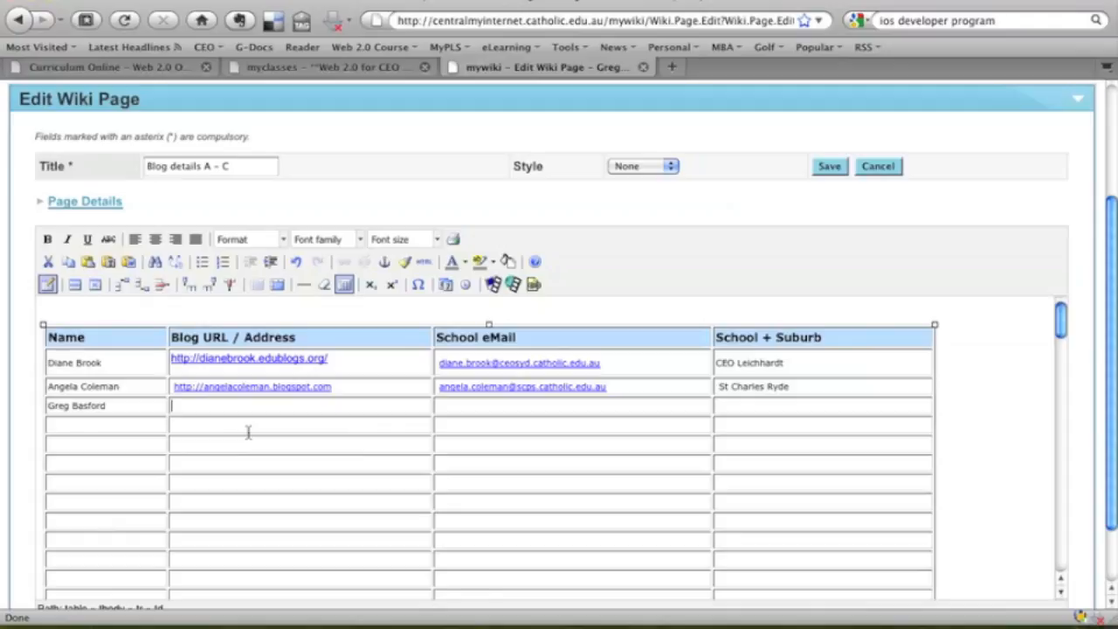
type("//web2blog.blogspot.com/")
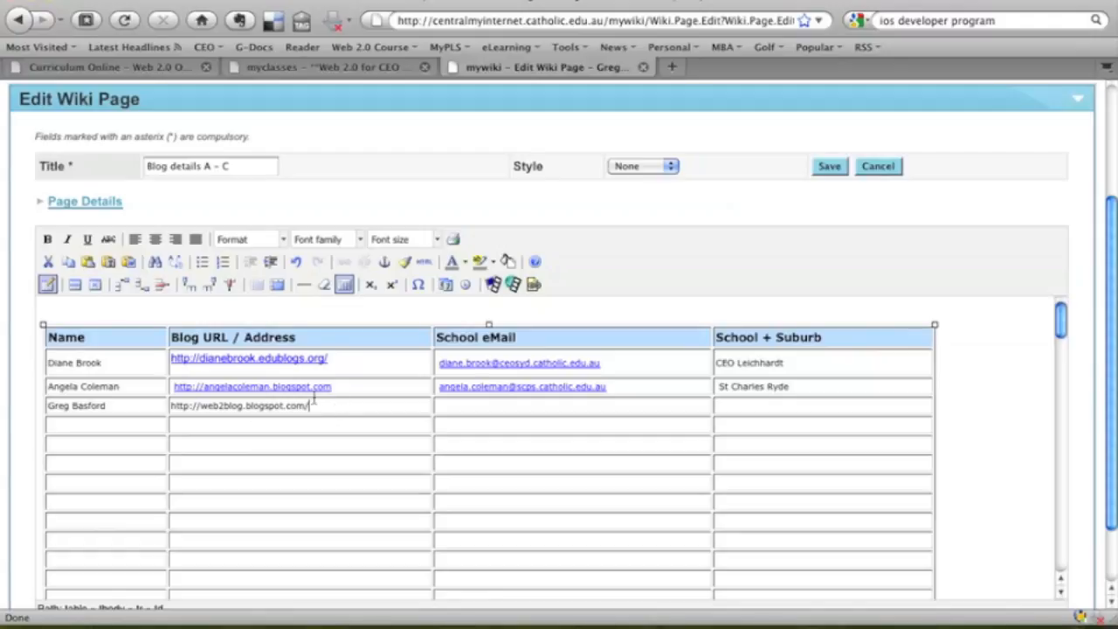
left_click(479, 413)
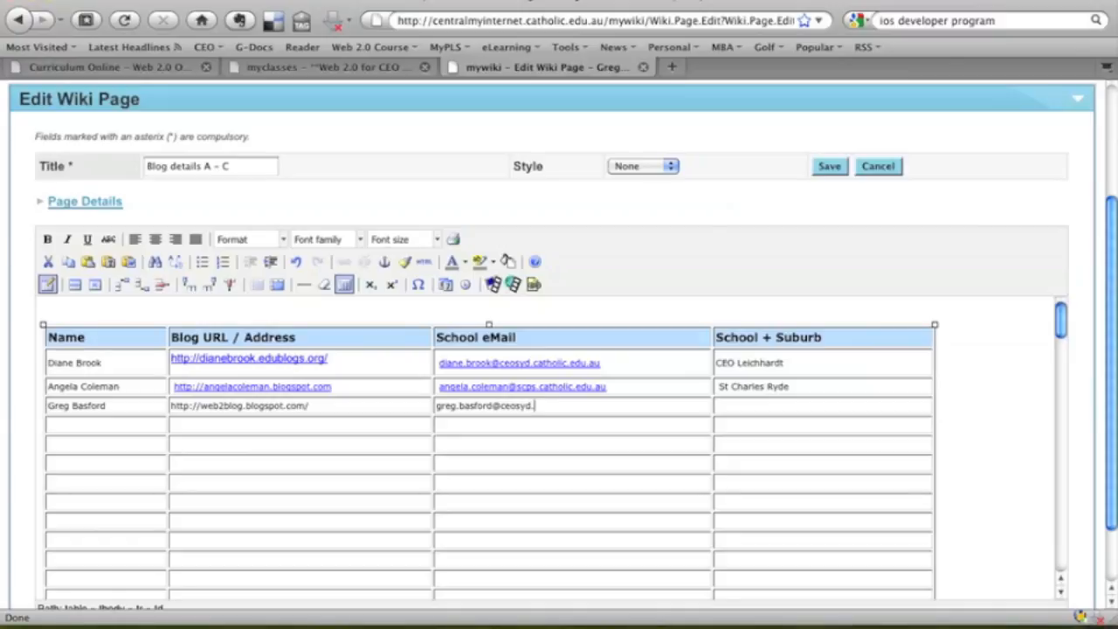
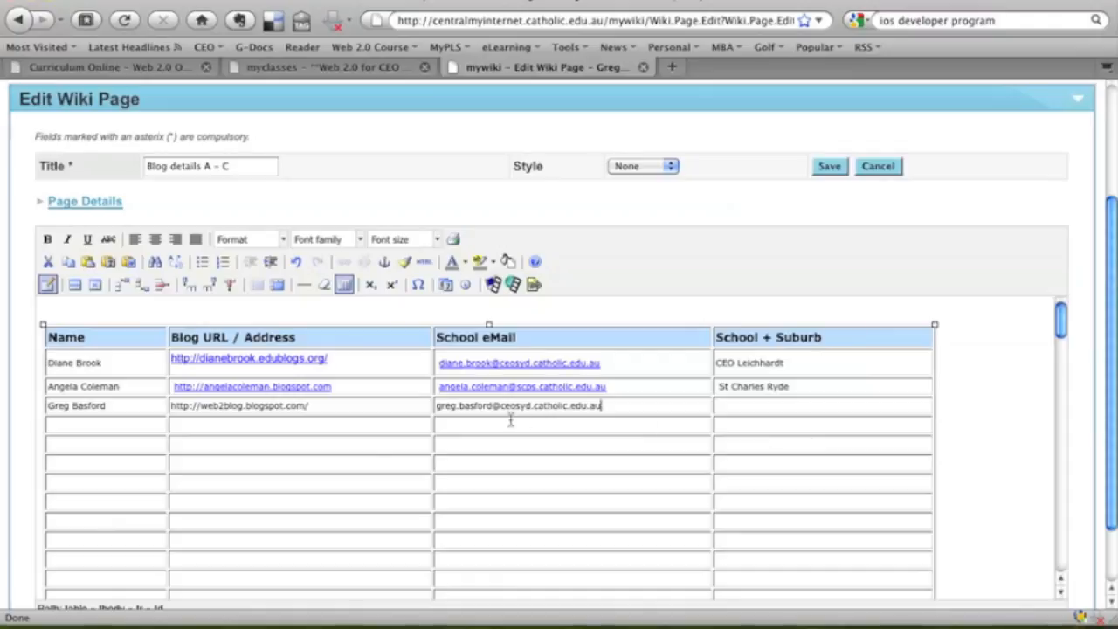
left_click(743, 402)
type("CEO Leichhardt")
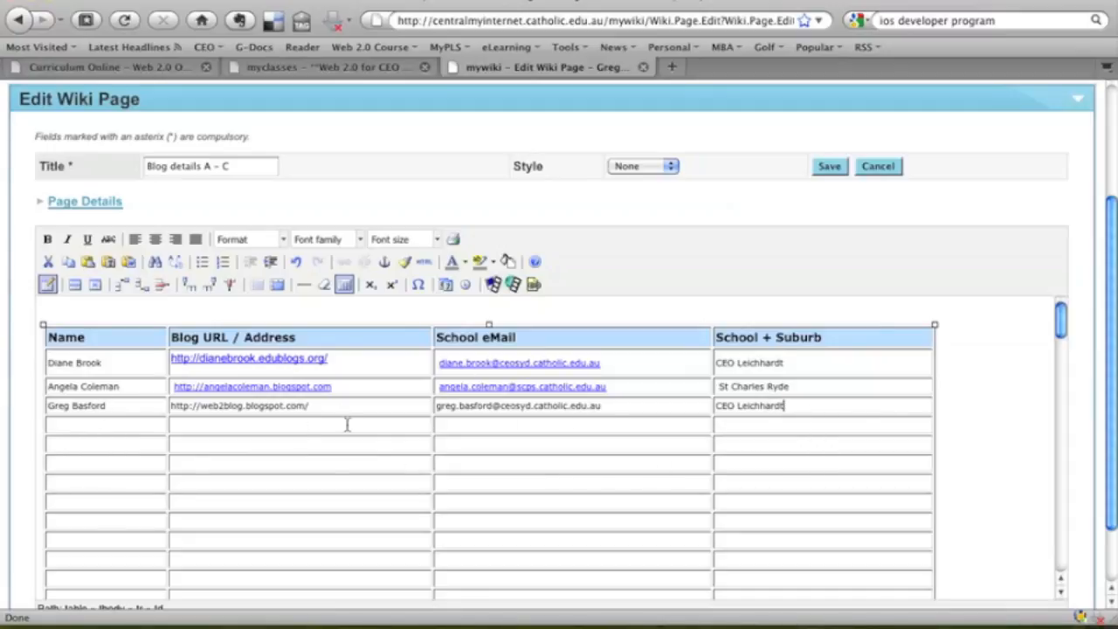
Select the new row's blog URL text and bring up the Insert/edit link dialog for it.
left_click_drag(328, 407, 169, 410)
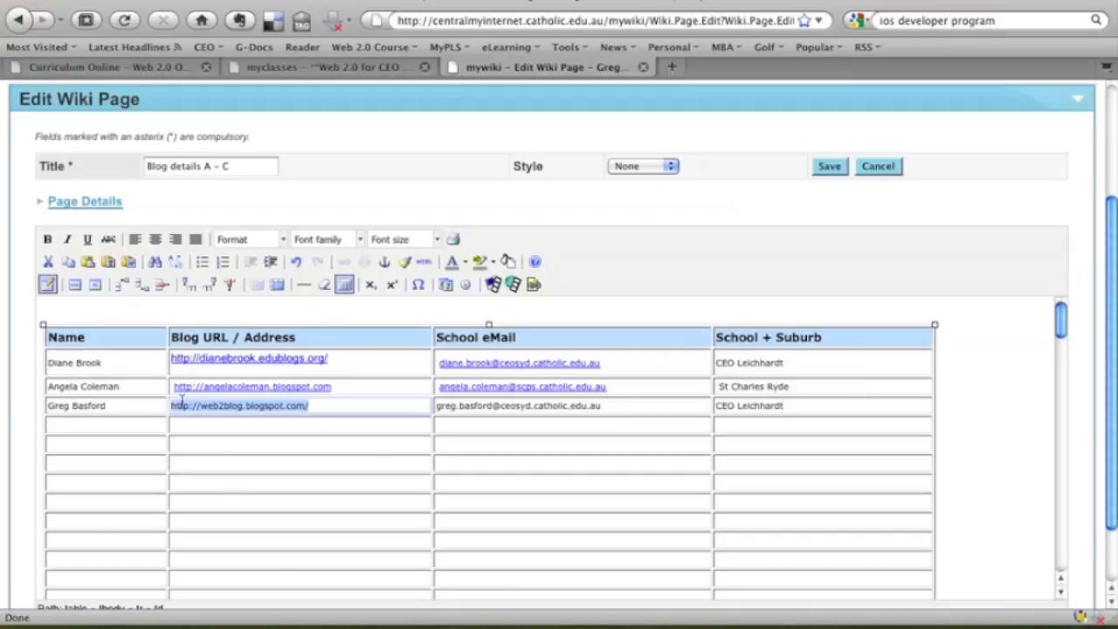
left_click_drag(602, 411, 436, 407)
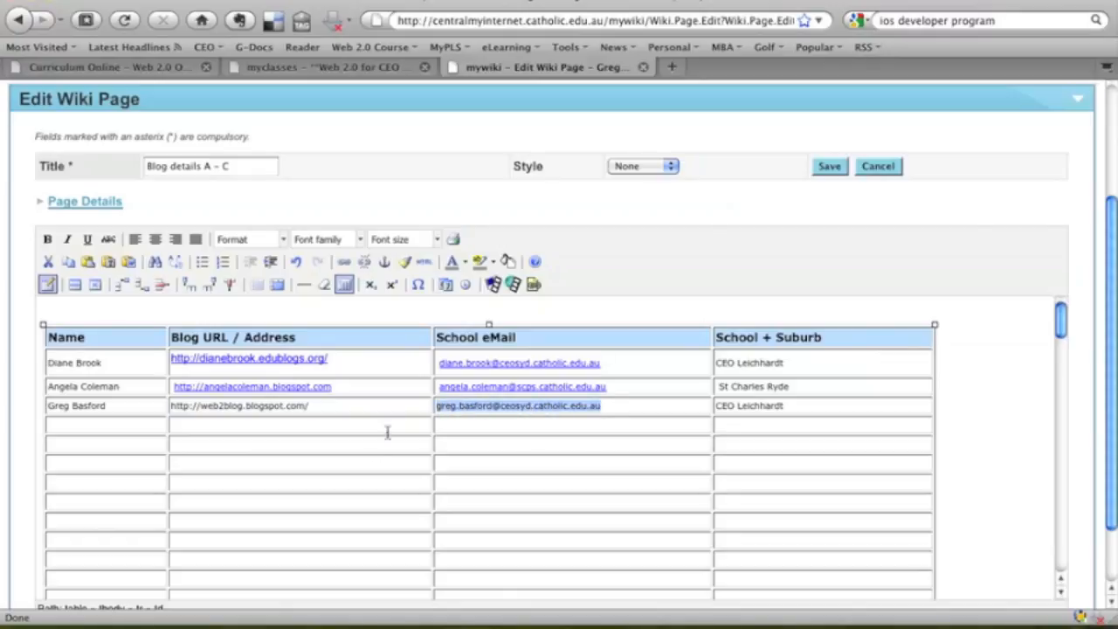
left_click_drag(312, 409, 168, 408)
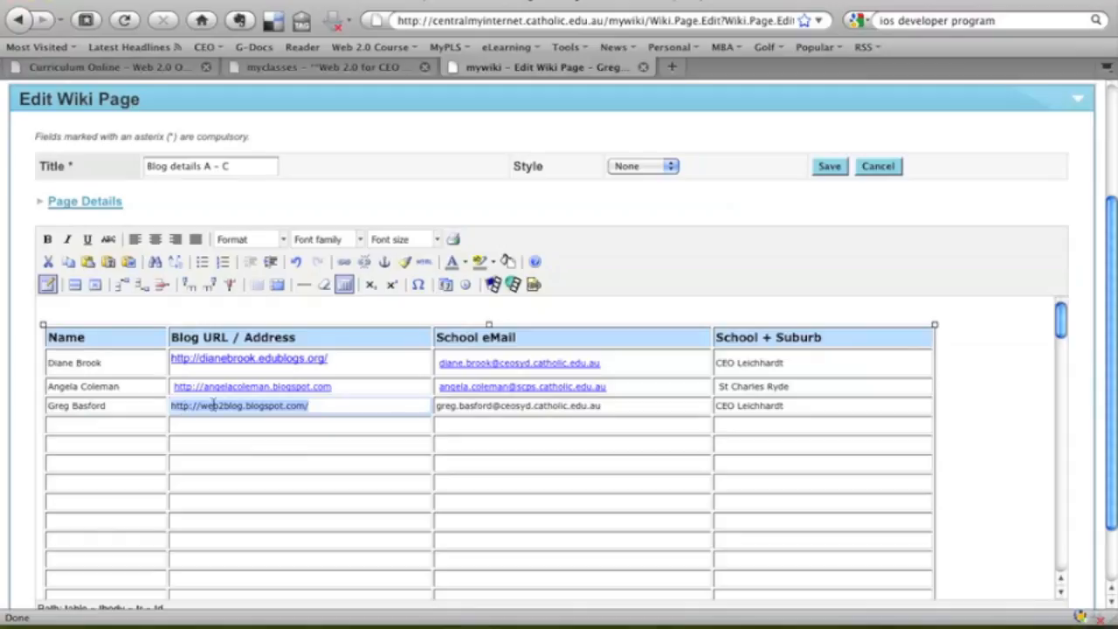
left_click(344, 264)
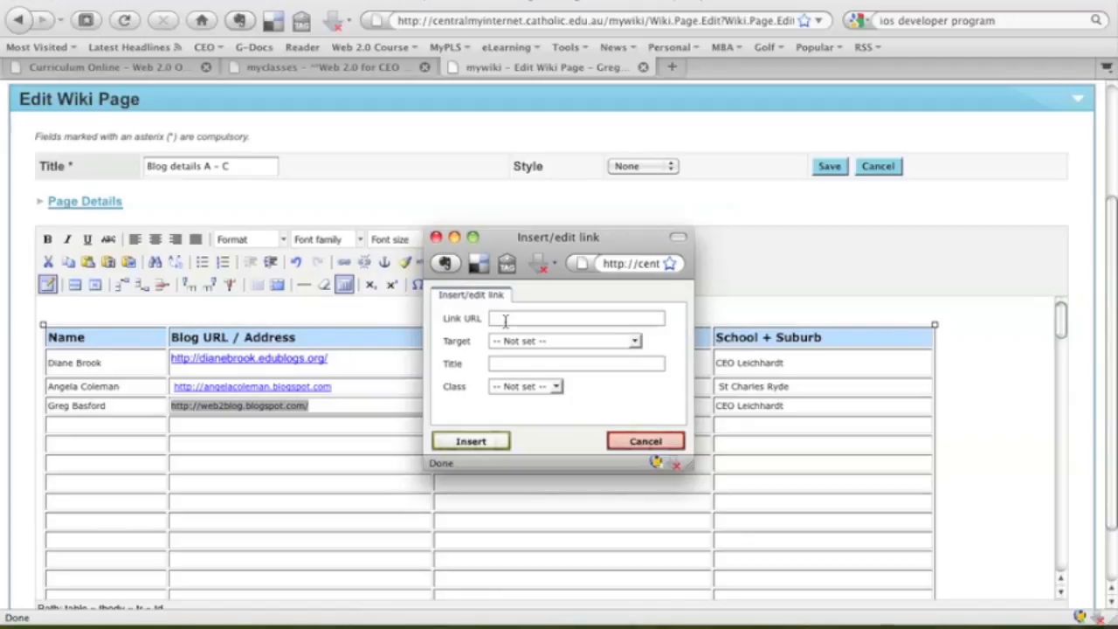
type("http://web2")
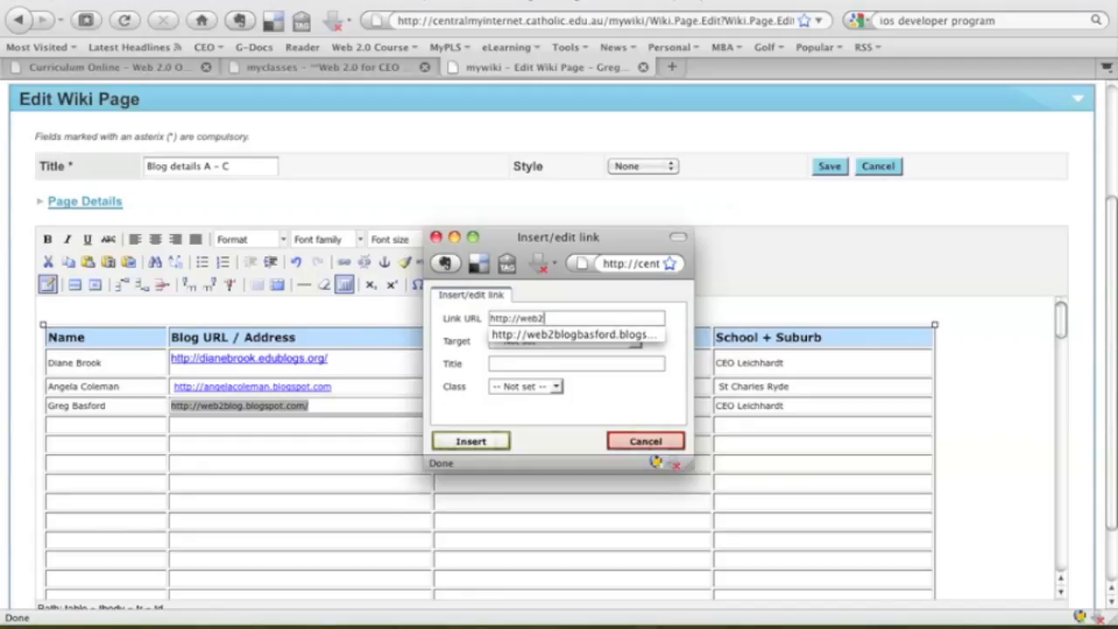
type("blo")
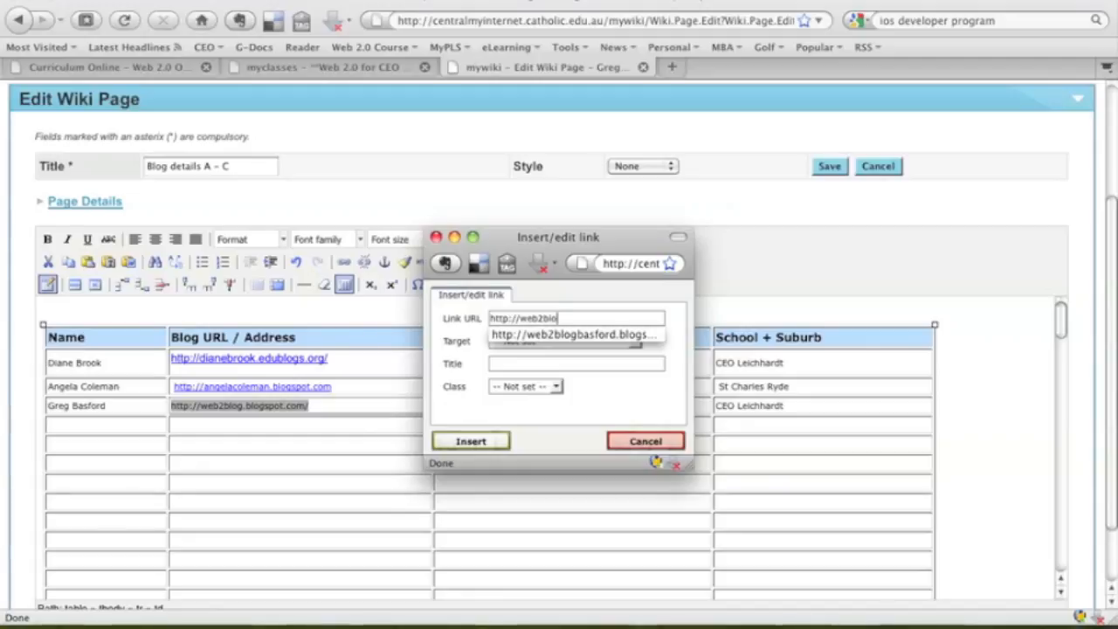
type("g.blogspot.com/")
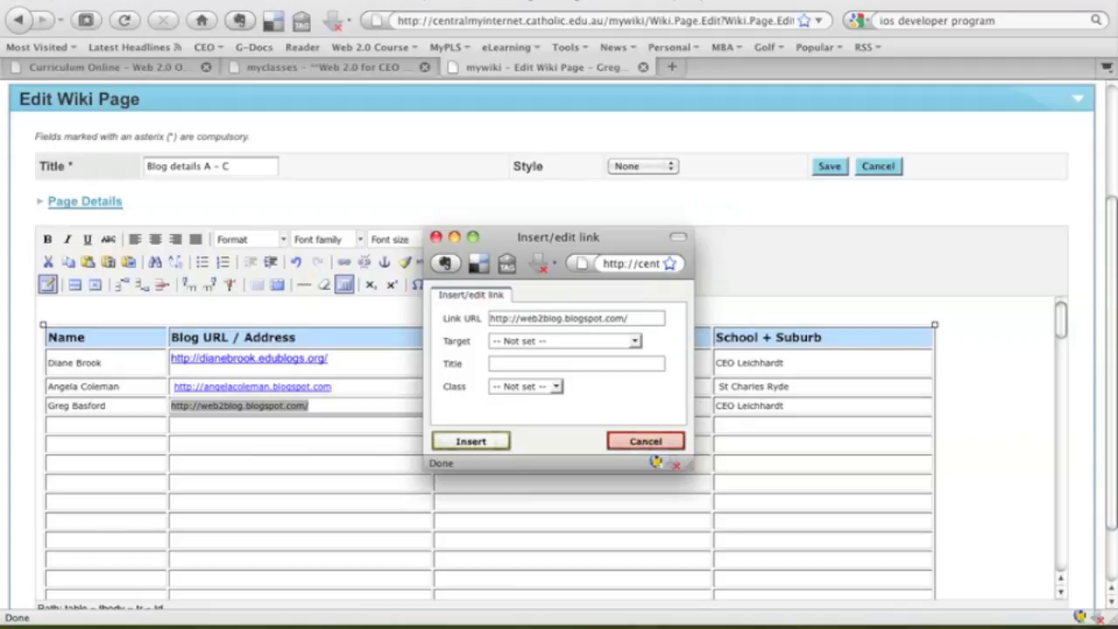
left_click(634, 342)
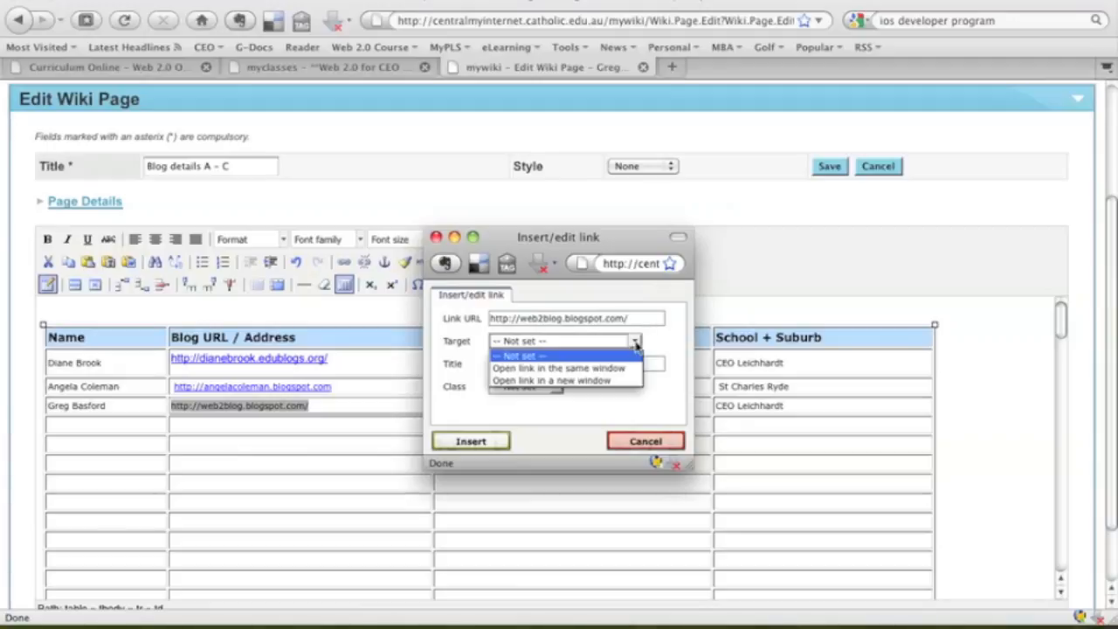
left_click(574, 381)
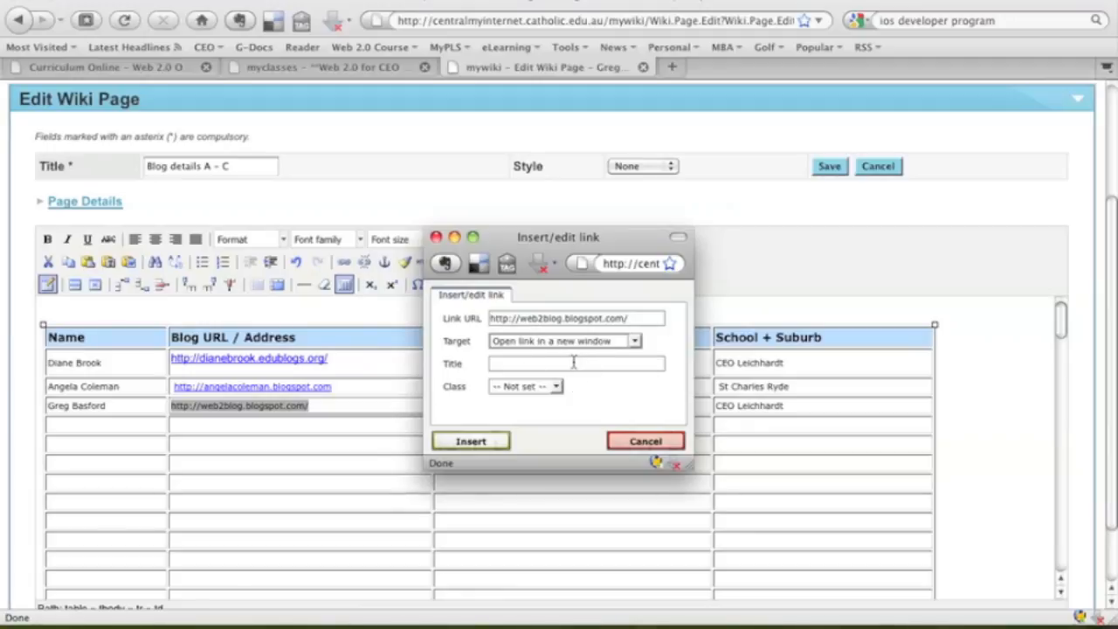
left_click(532, 363)
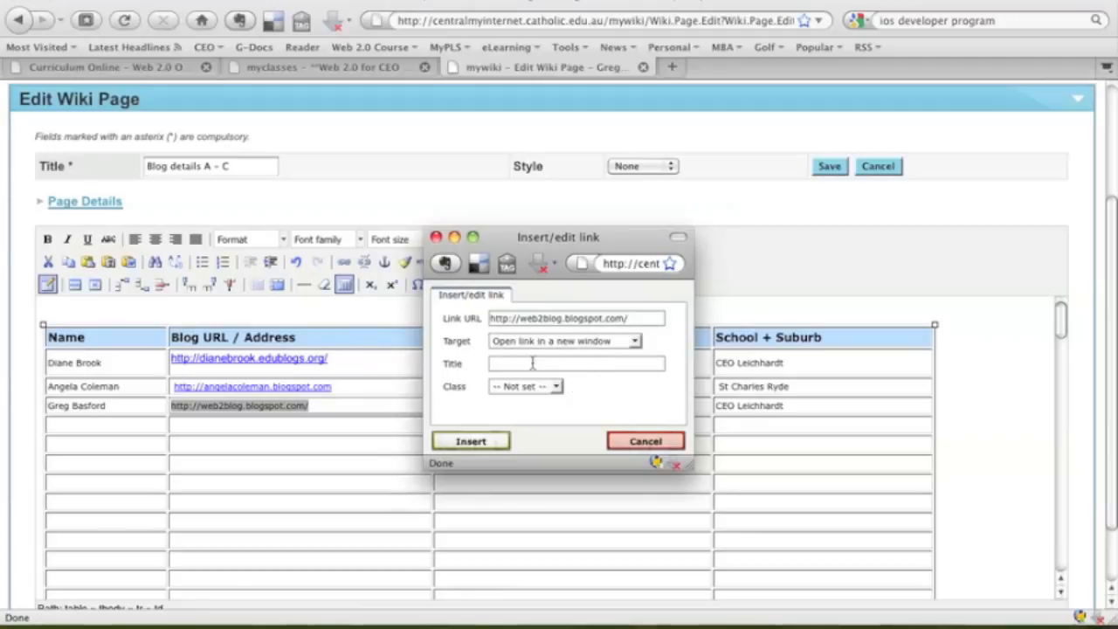
type("Greg")
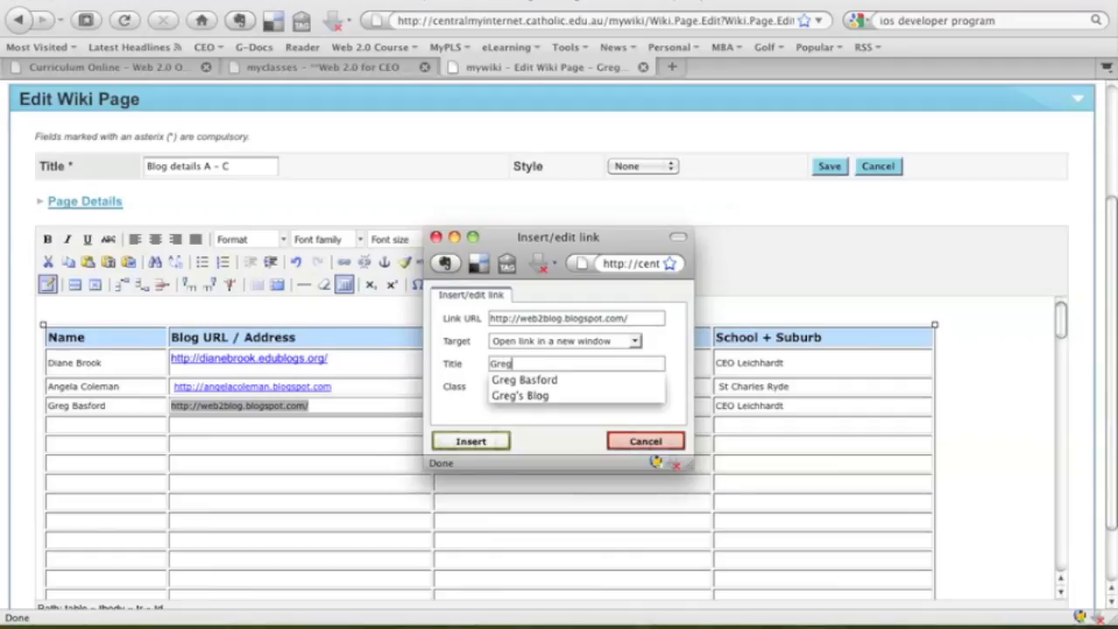
type("'s Blog")
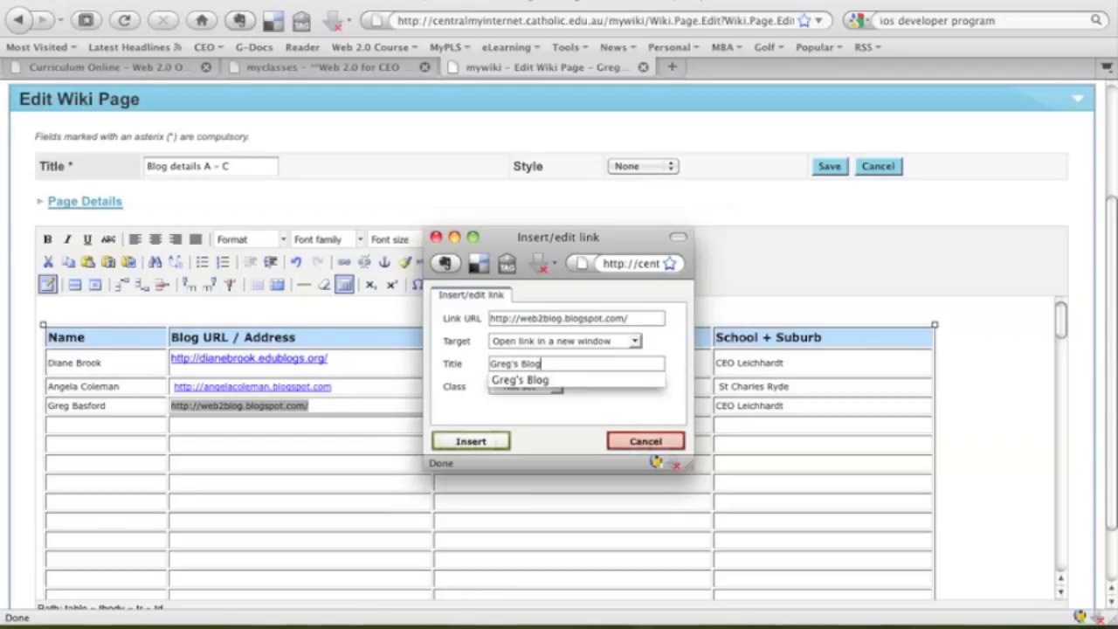
left_click(531, 381)
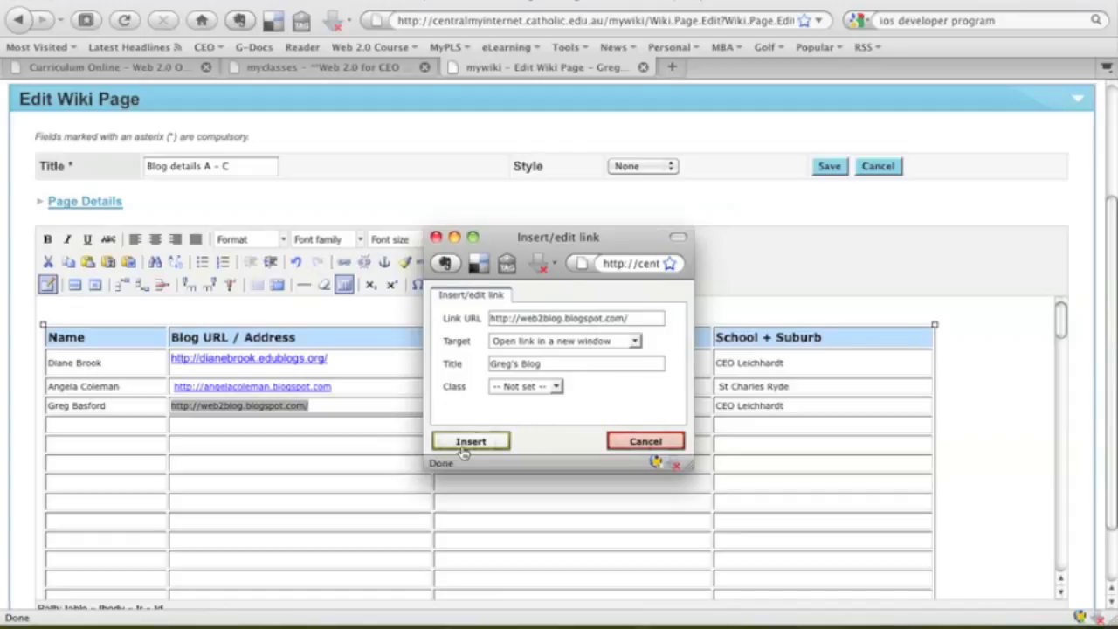
left_click(472, 442)
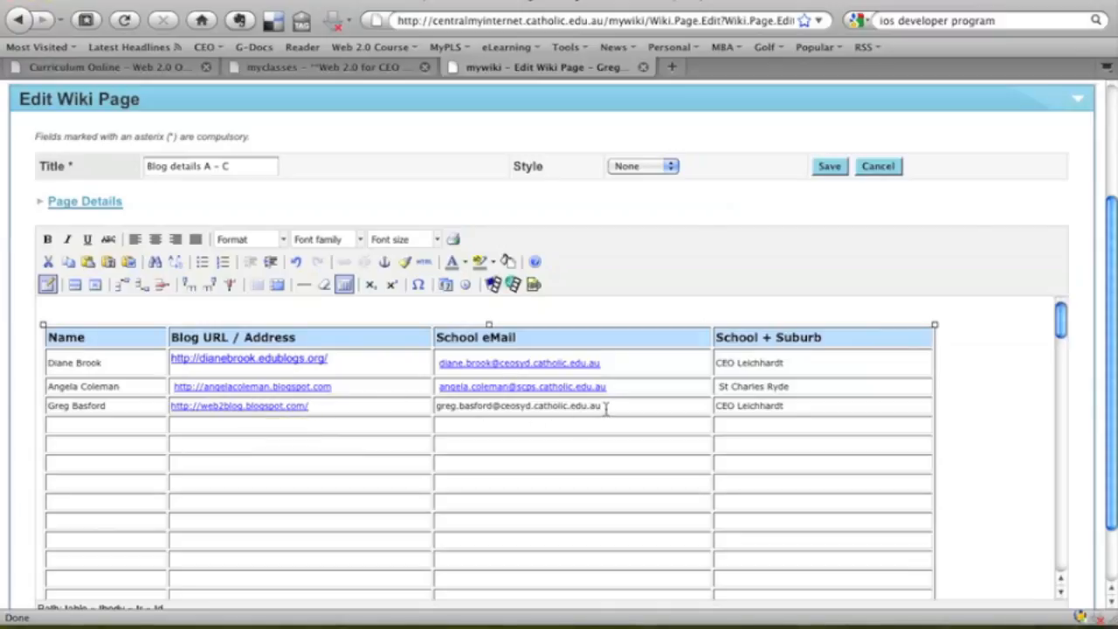
Set up a mailto: link for the selected school email, opening in a new window, titled with the owner's full name.
left_click_drag(605, 405, 439, 410)
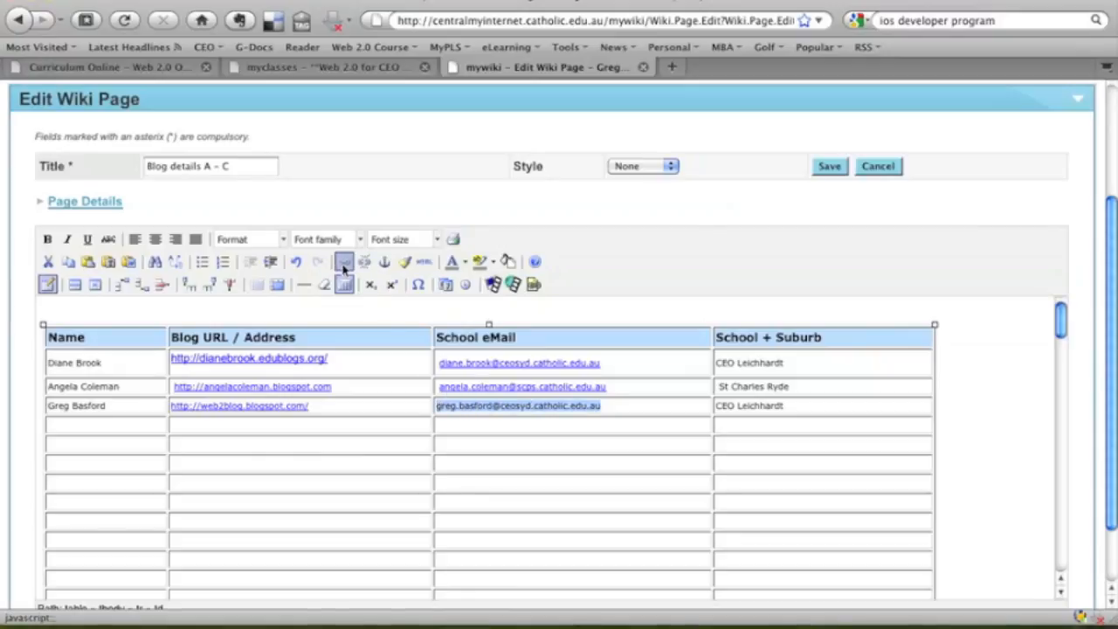
left_click(345, 264)
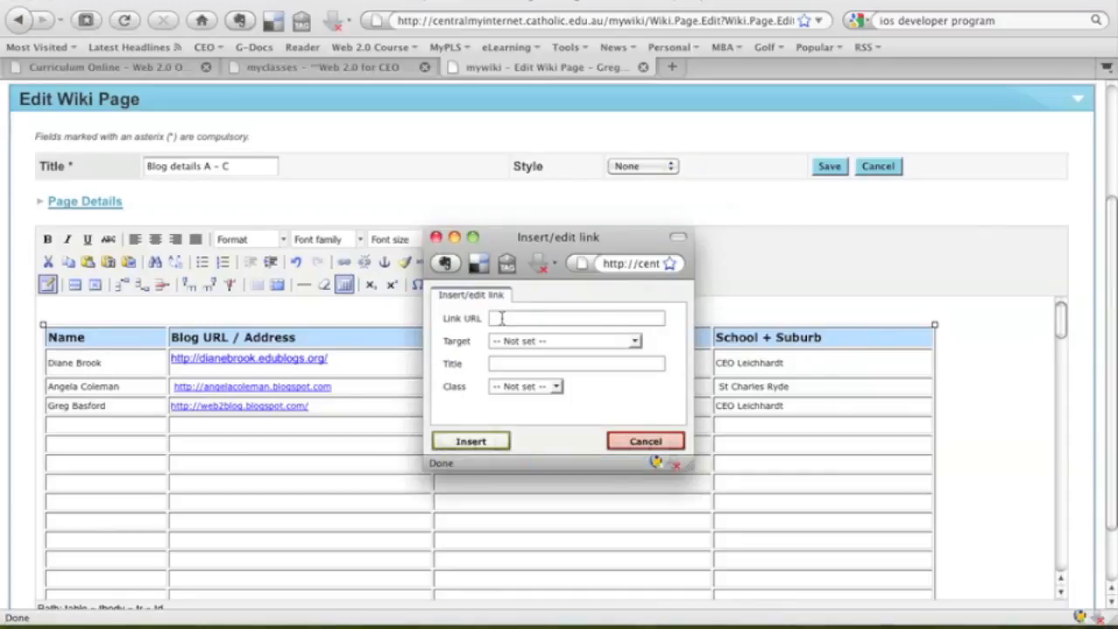
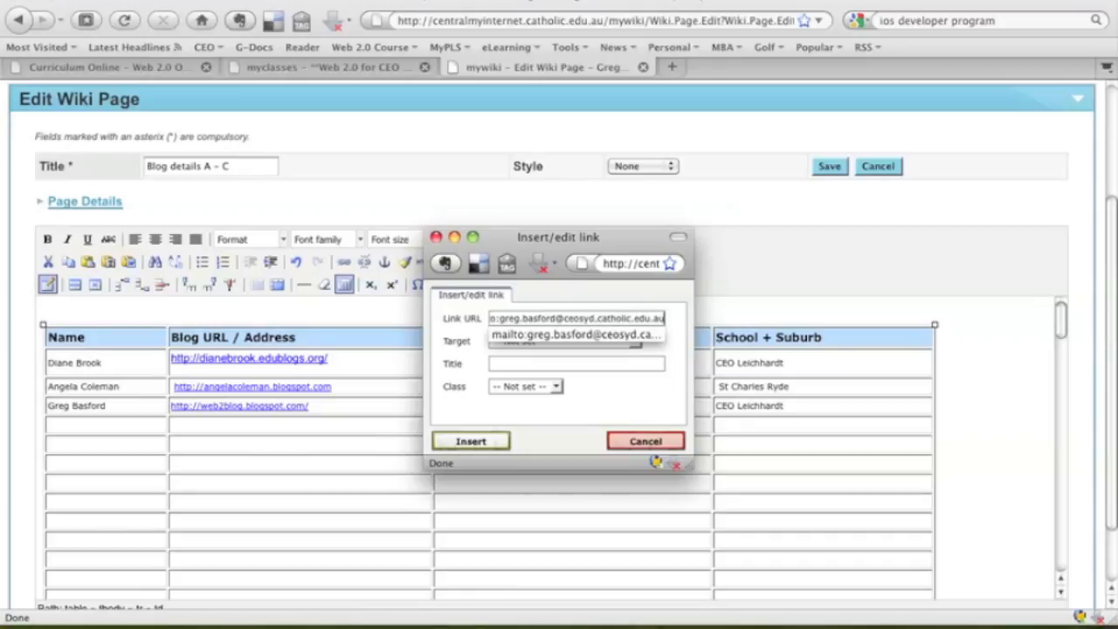
key("Tab")
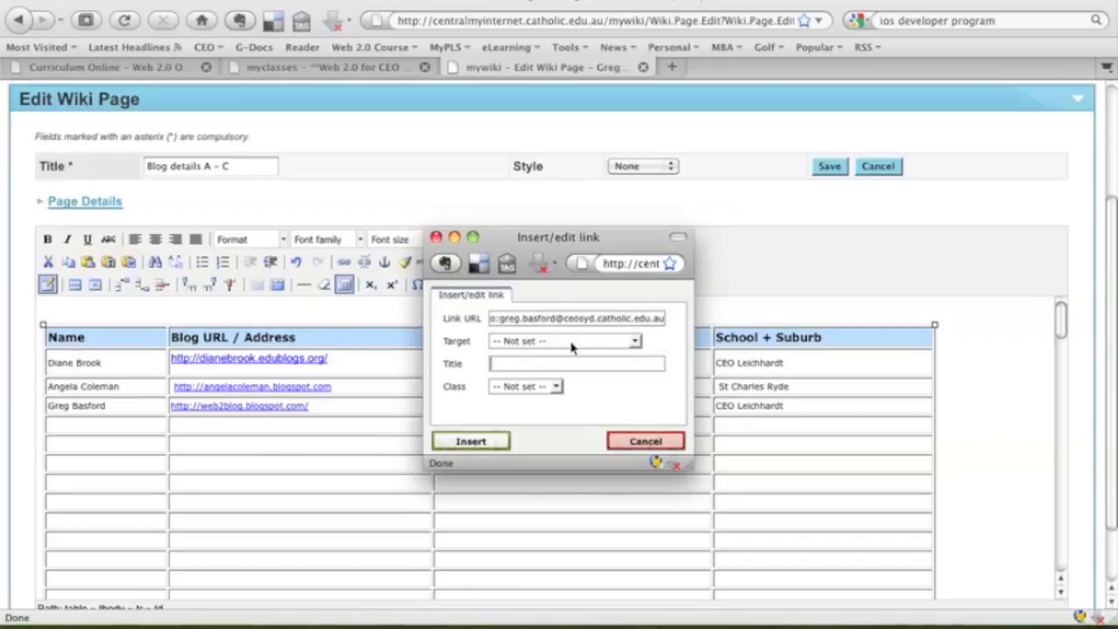
left_click(635, 342)
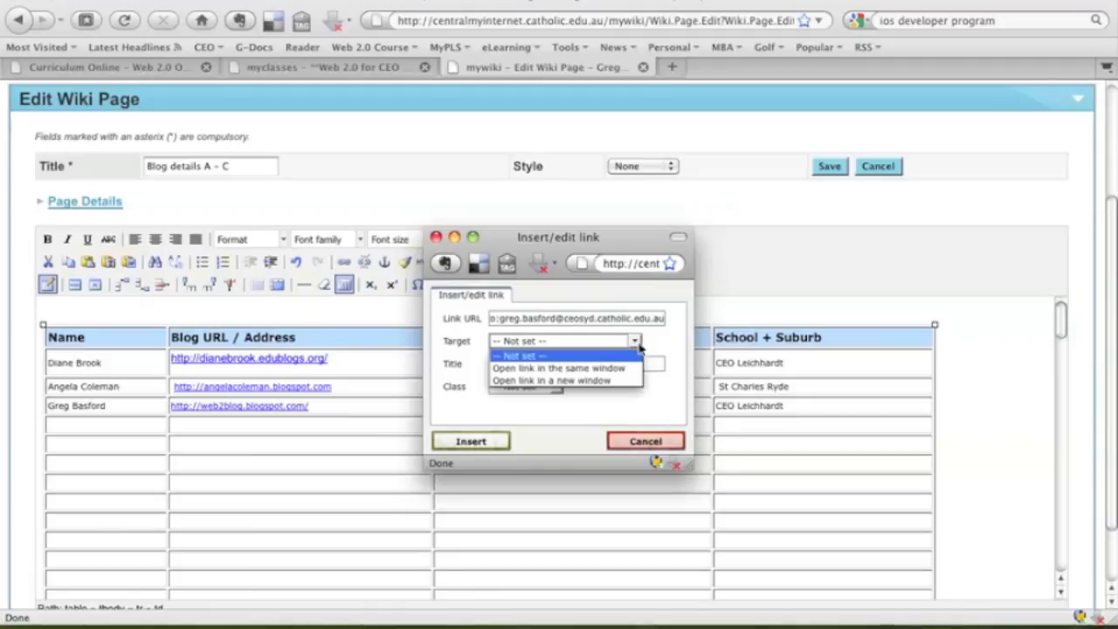
left_click(574, 382)
left_click(533, 362)
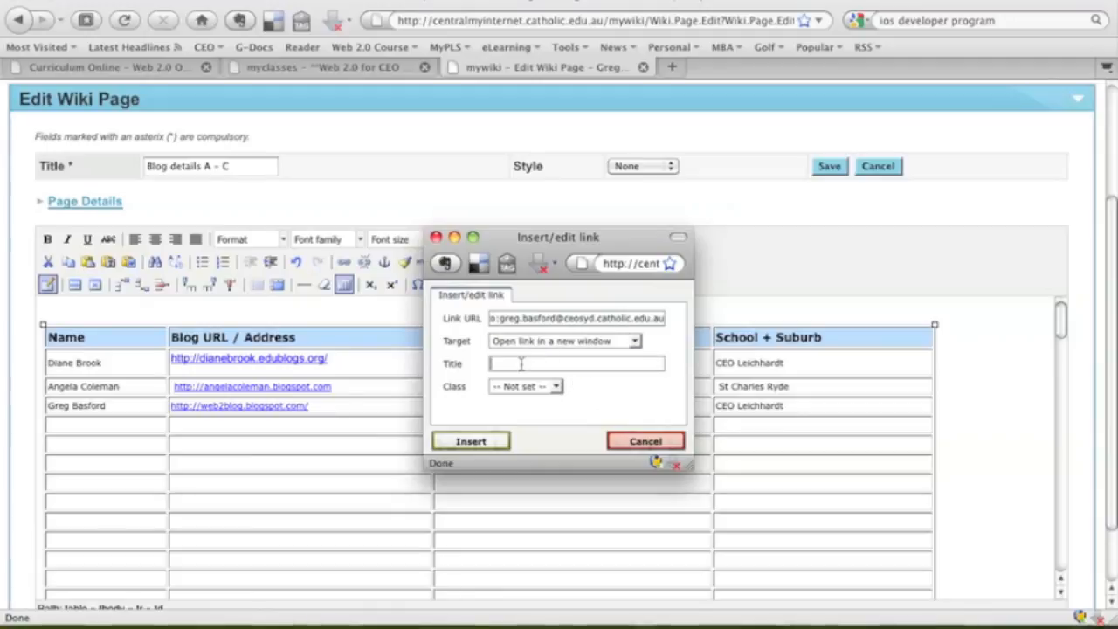
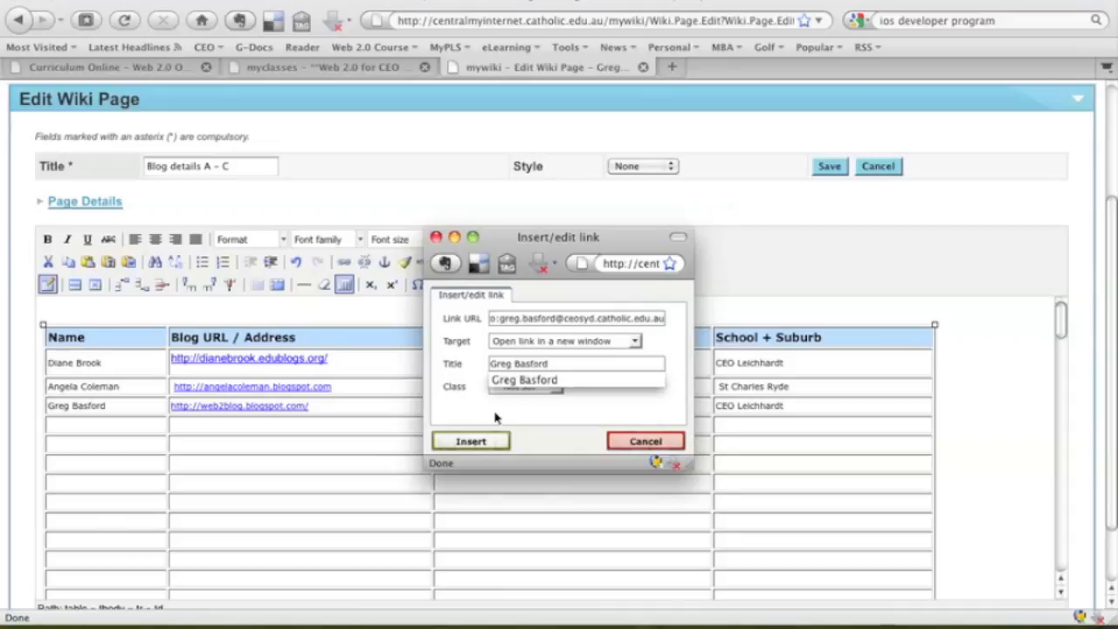
key("Tab")
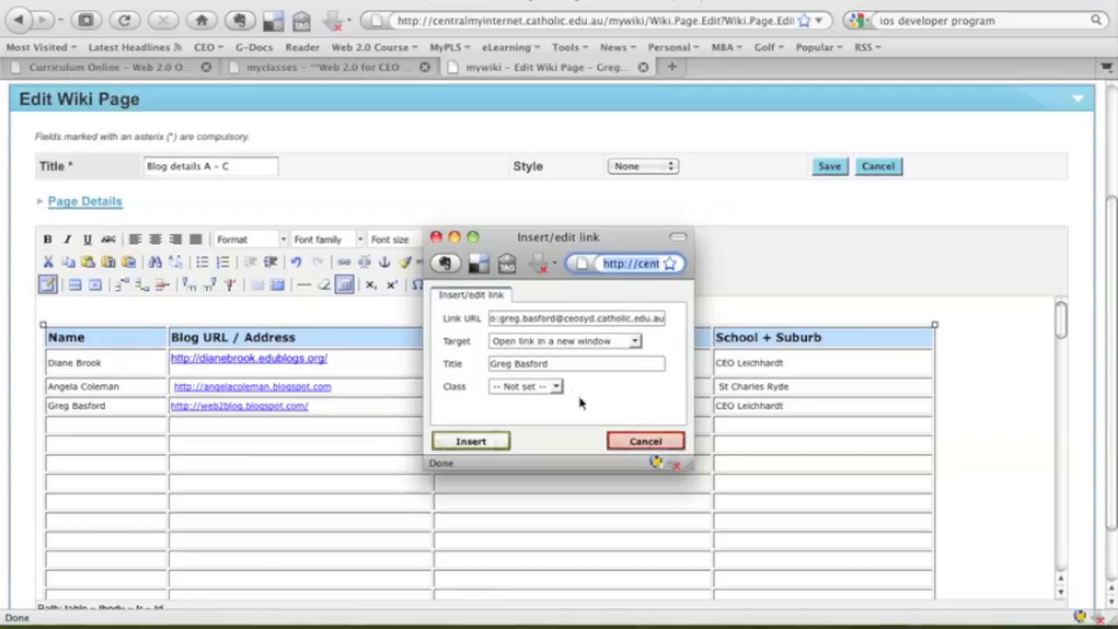
Confirm the link address starts with mailto: and insert the email link.
left_click(509, 323)
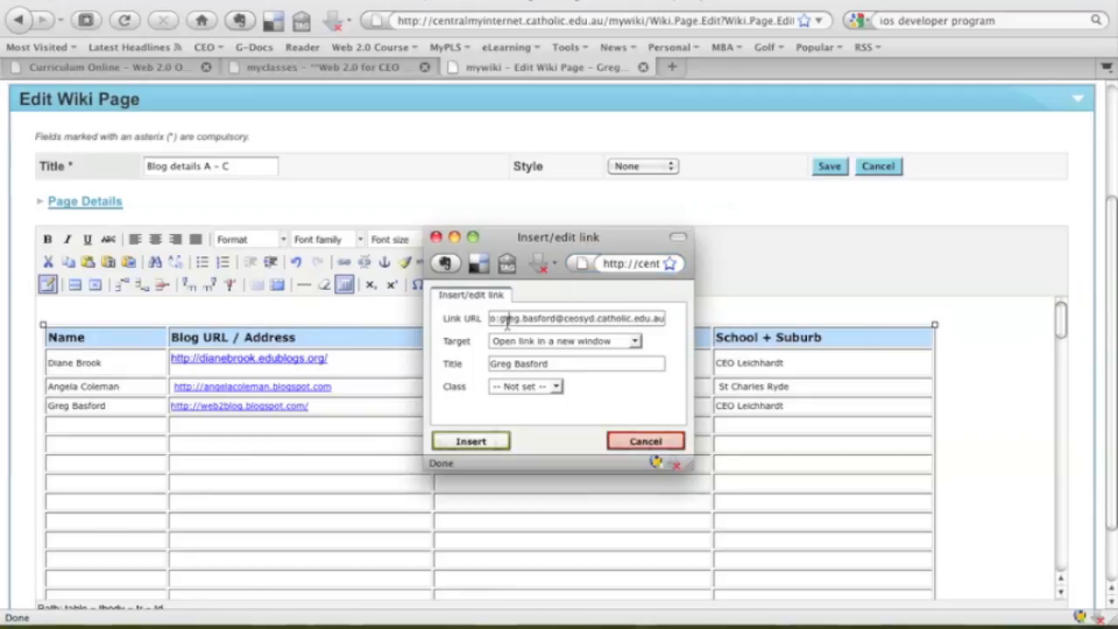
left_click_drag(499, 318, 459, 320)
left_click(539, 319)
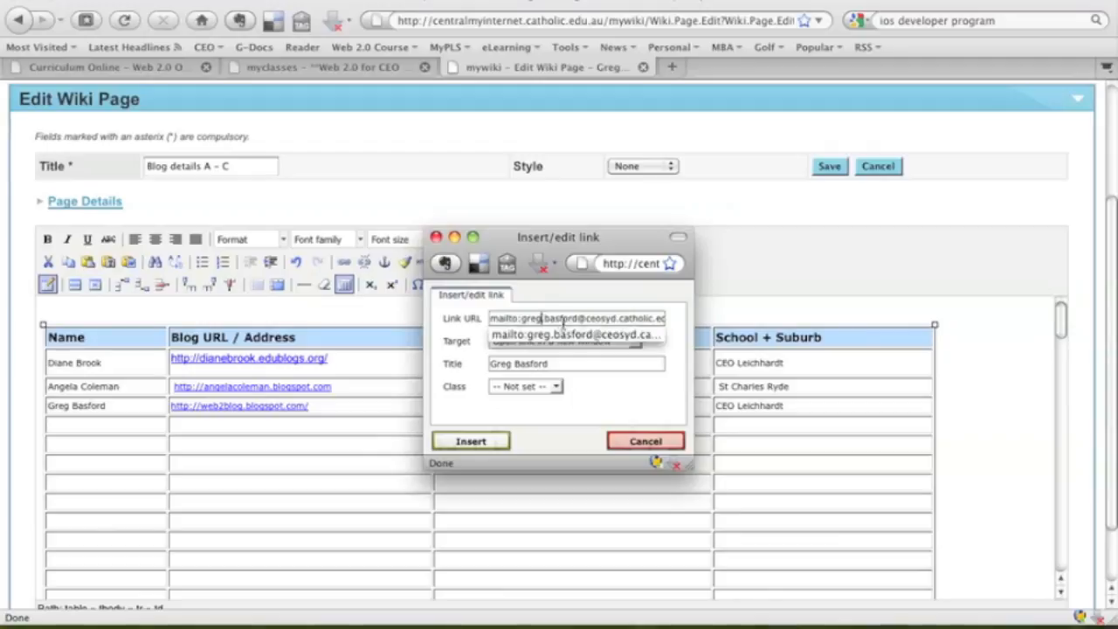
left_click(537, 318)
left_click(536, 319)
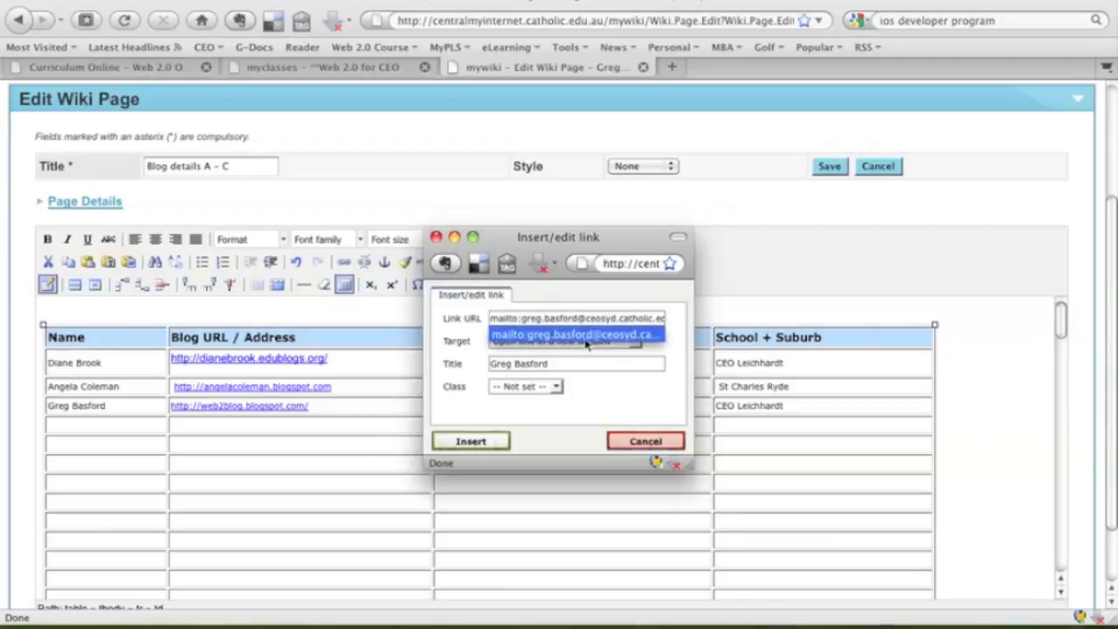
left_click(655, 351)
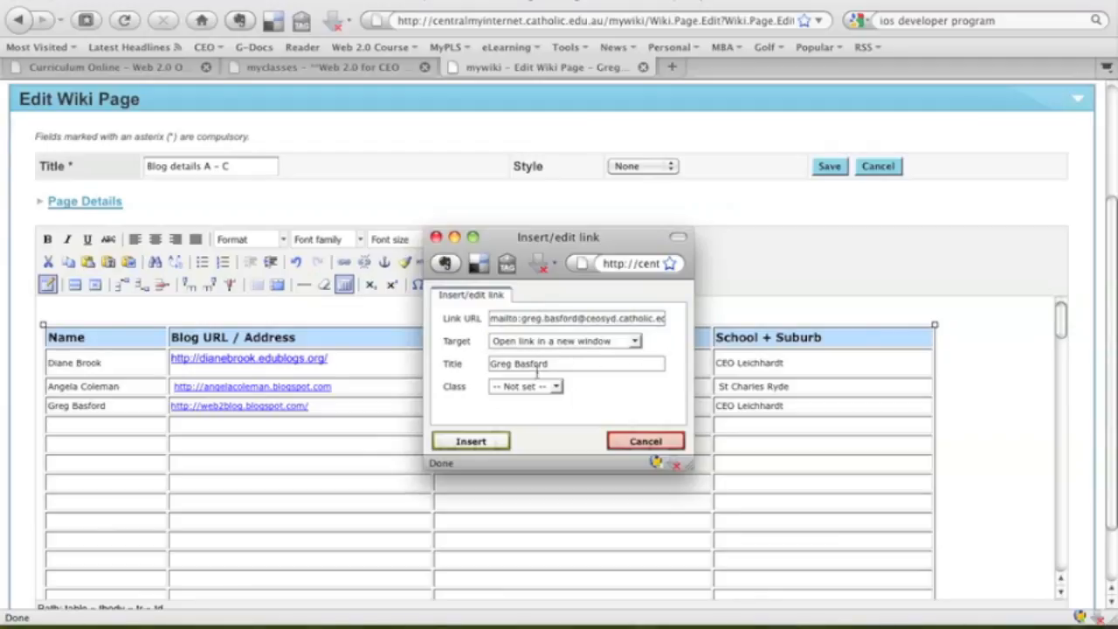
left_click(472, 441)
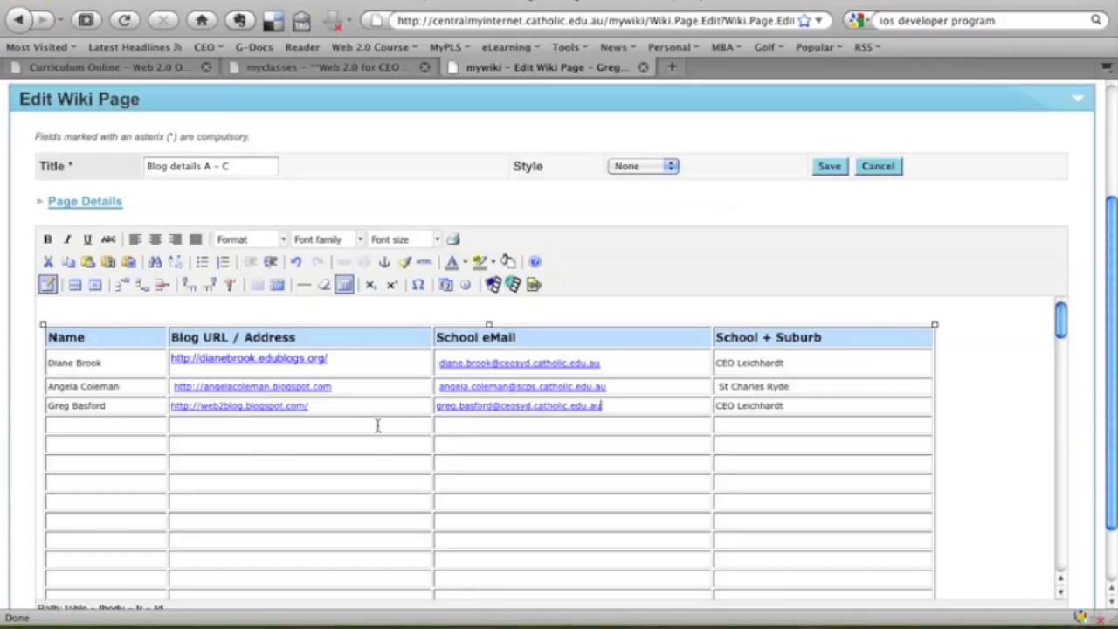
Save the Blog details A - C page, then reopen it from the page list to verify the three entries.
left_click(838, 173)
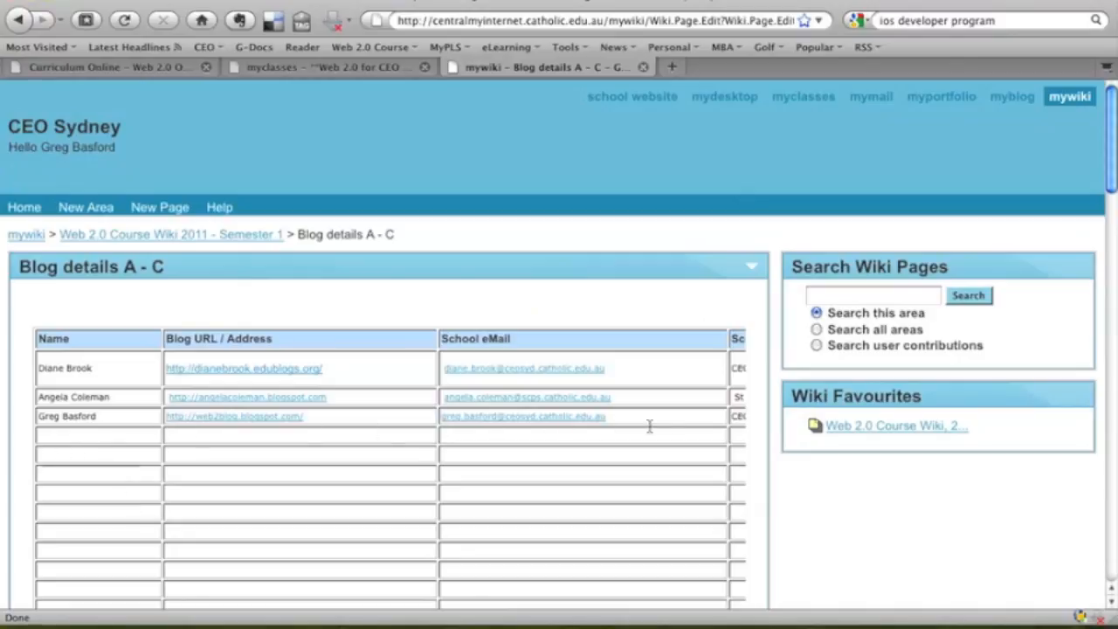
left_click(245, 232)
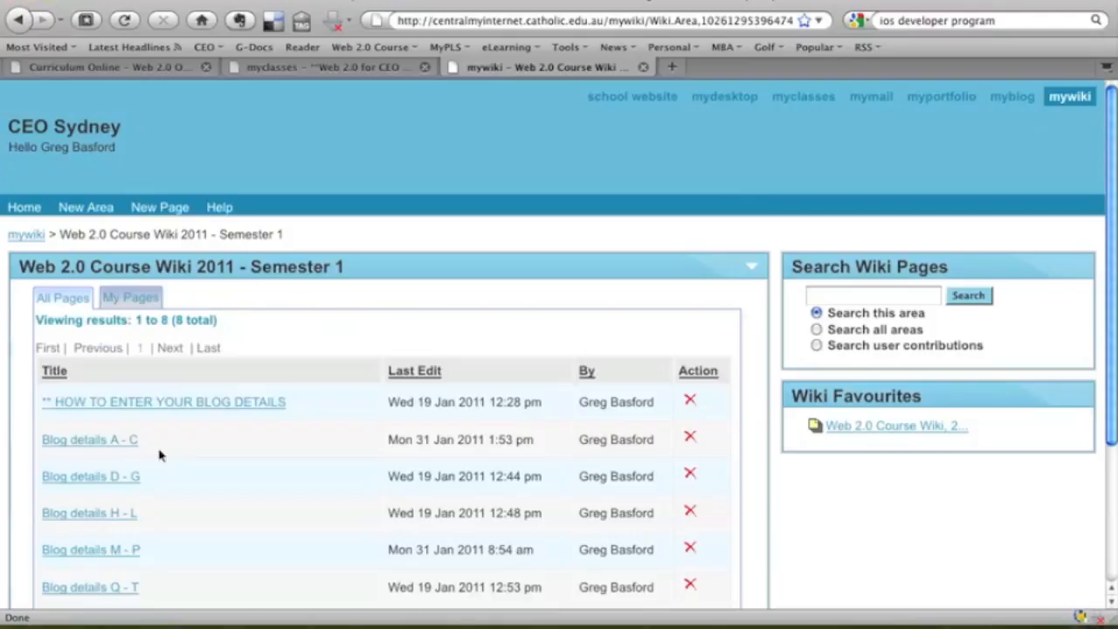
scroll(192, 491, "down", 3)
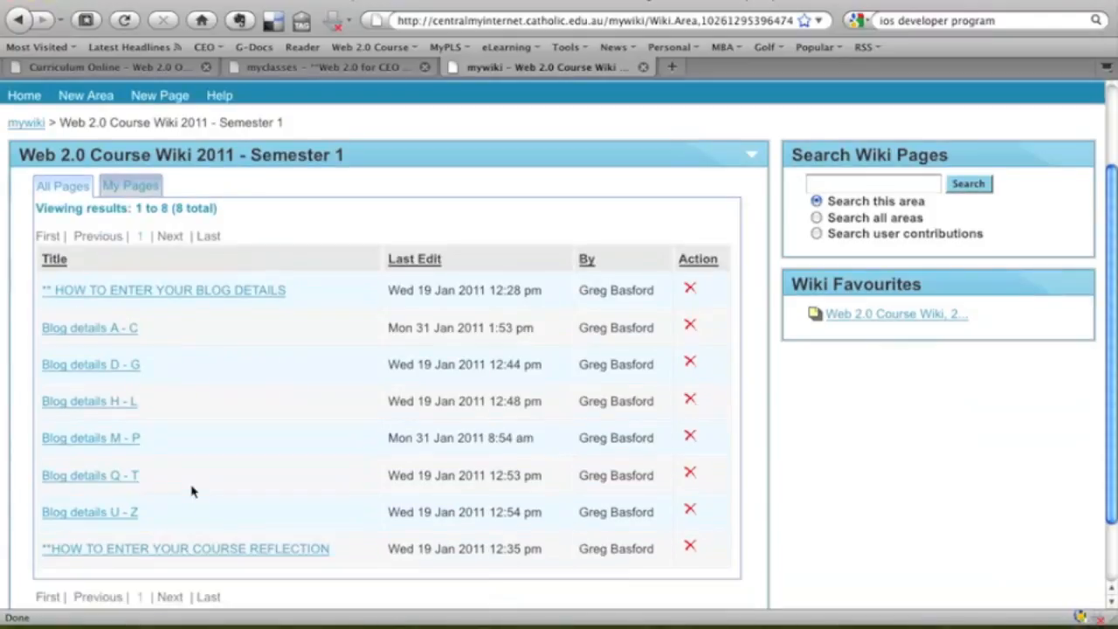
scroll(192, 491, "up", 3)
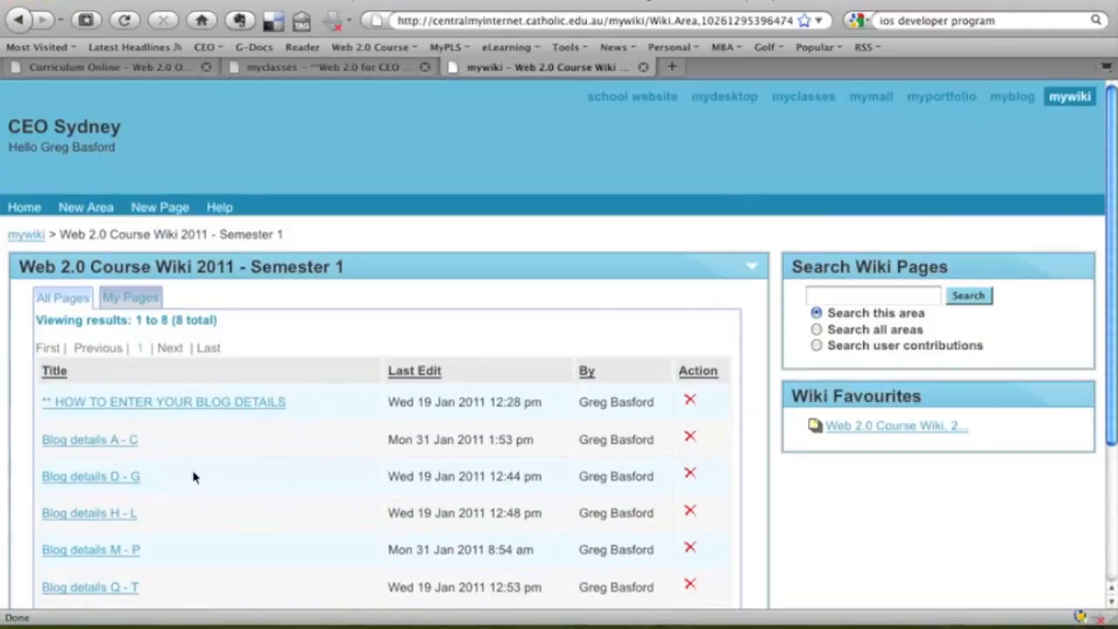
left_click(112, 444)
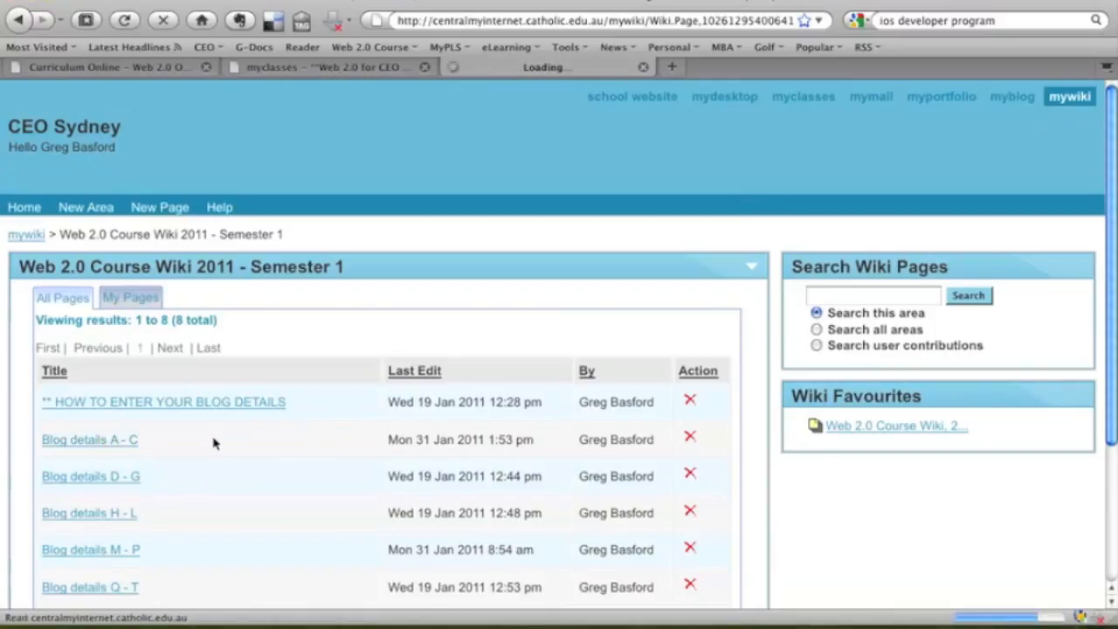
Return to the myclasses course page and scroll down to Module 2's Activity 3.
left_click(358, 67)
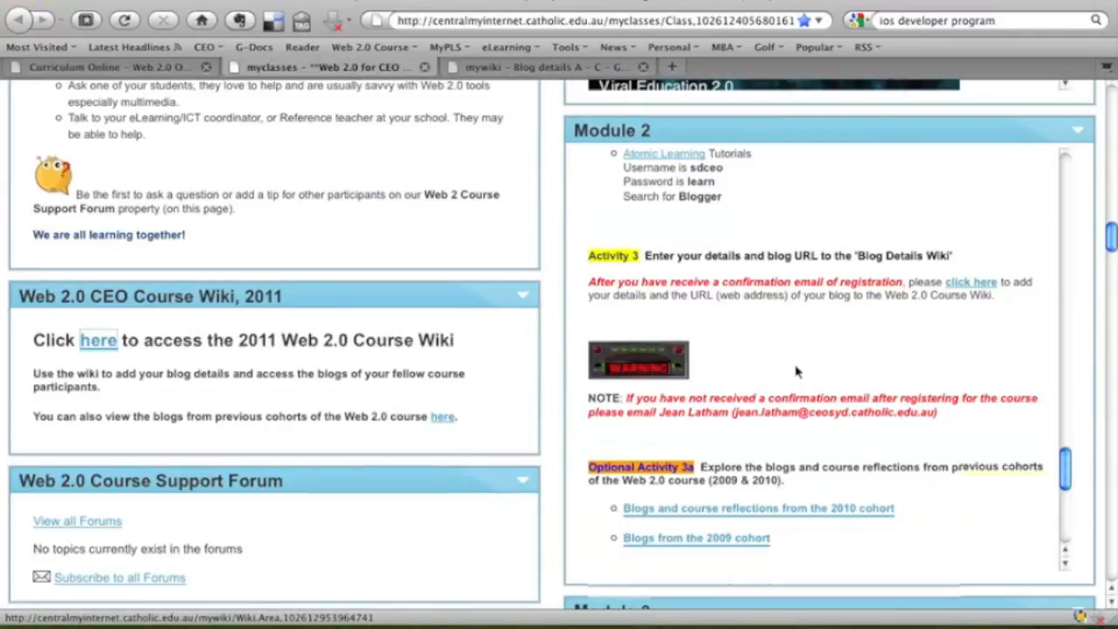
scroll(796, 371, "down", 2)
scroll(799, 371, "down", 1)
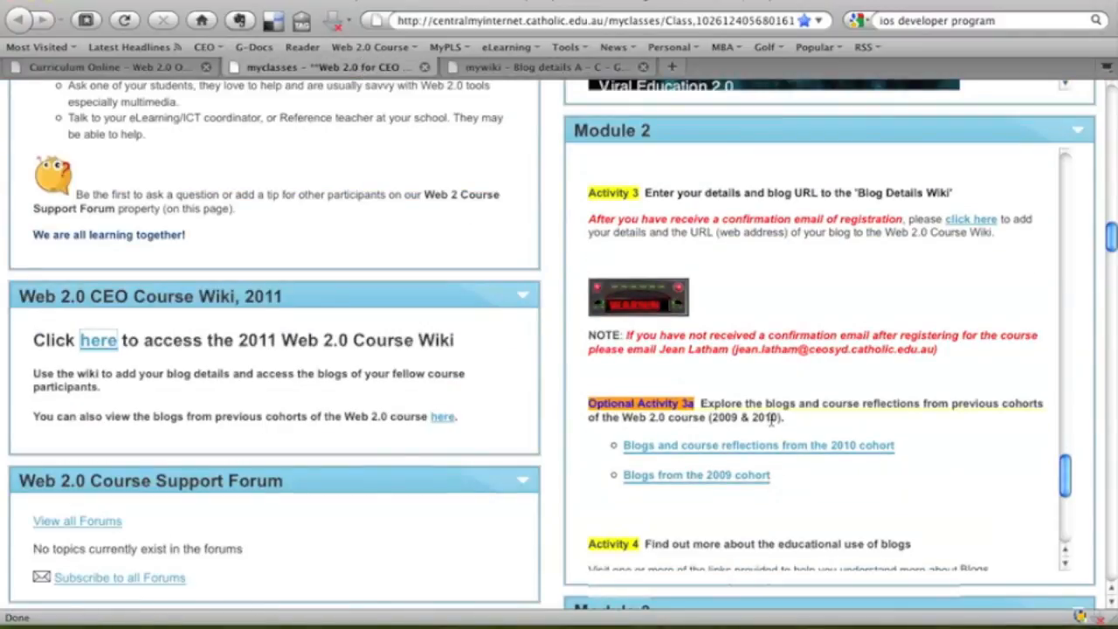